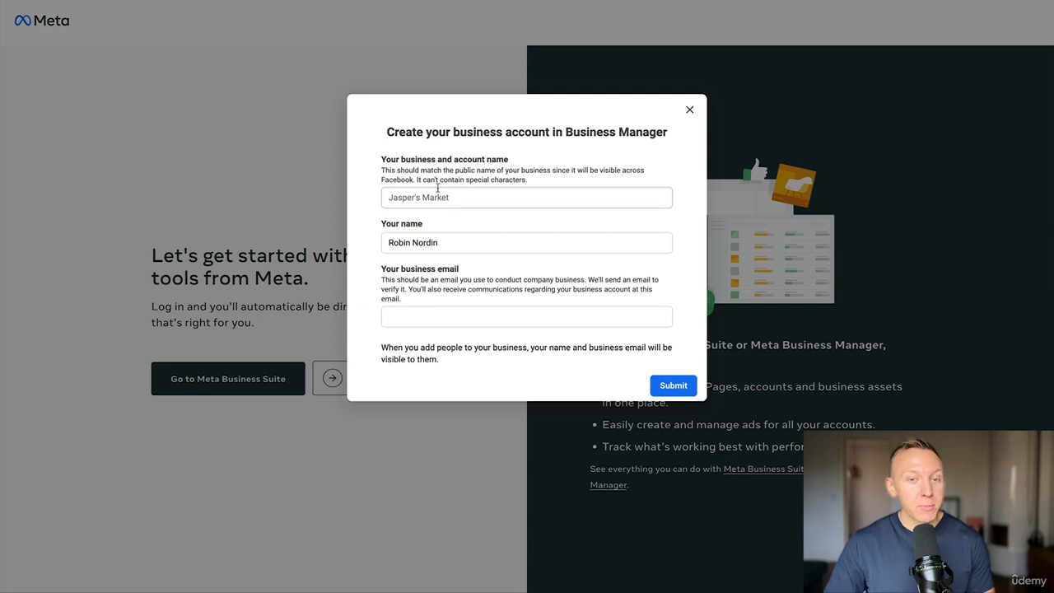
Go to Meta Business Suite and open the business assets settings of the existing business account.
{"action": "left_click", "coordinate": [479, 200]}
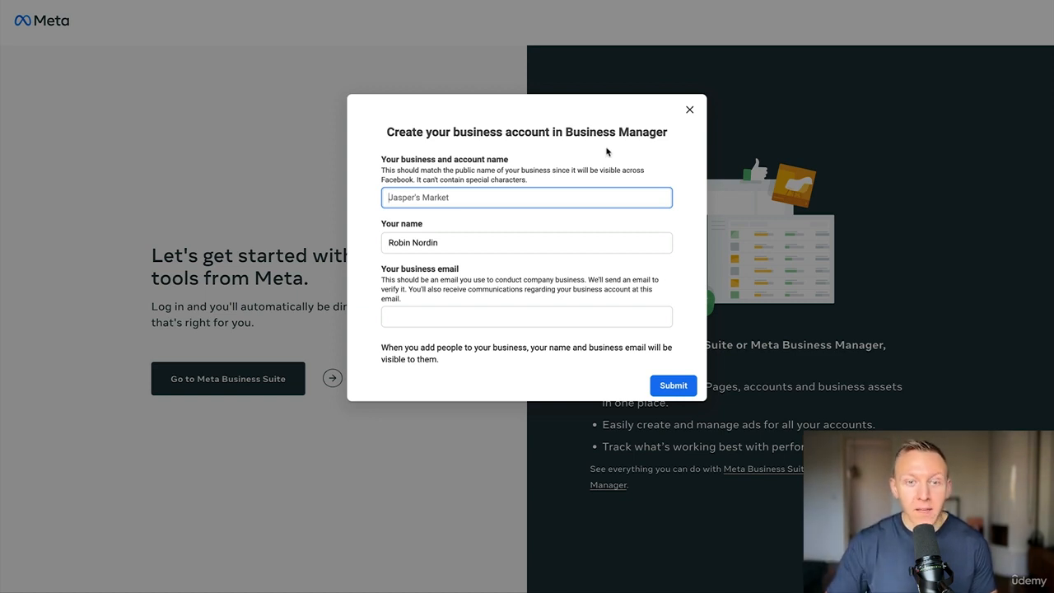
{"action": "left_click", "coordinate": [689, 109]}
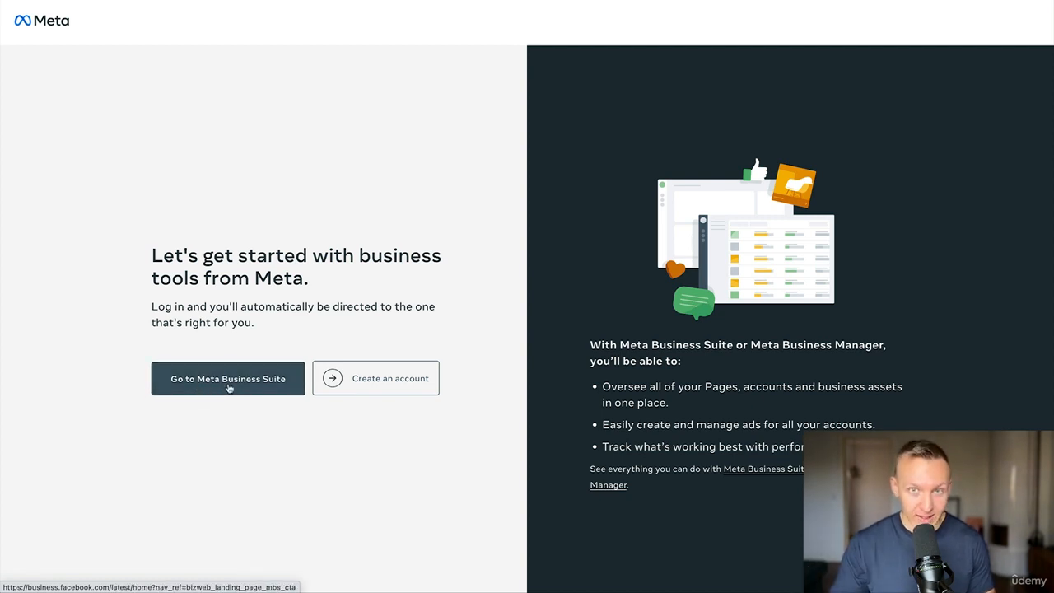
{"action": "left_click", "coordinate": [229, 381]}
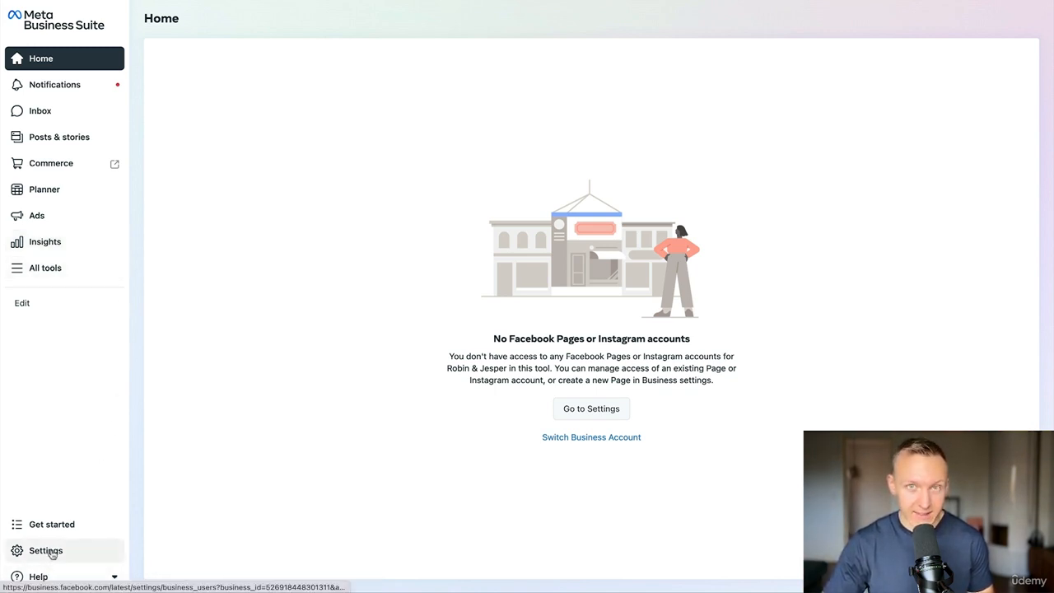
{"action": "left_click", "coordinate": [51, 552]}
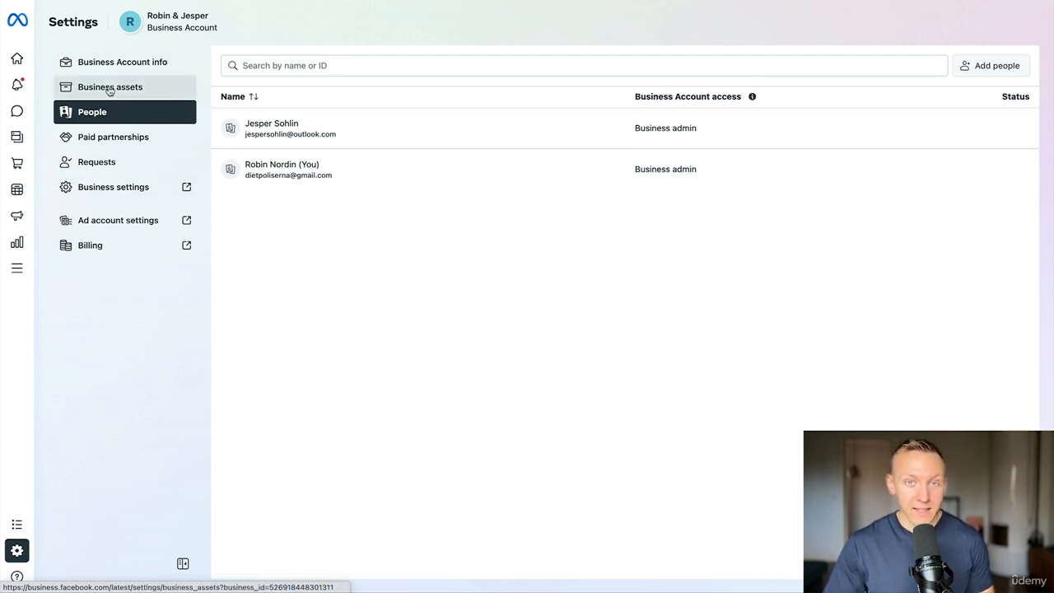
{"action": "left_click", "coordinate": [109, 88]}
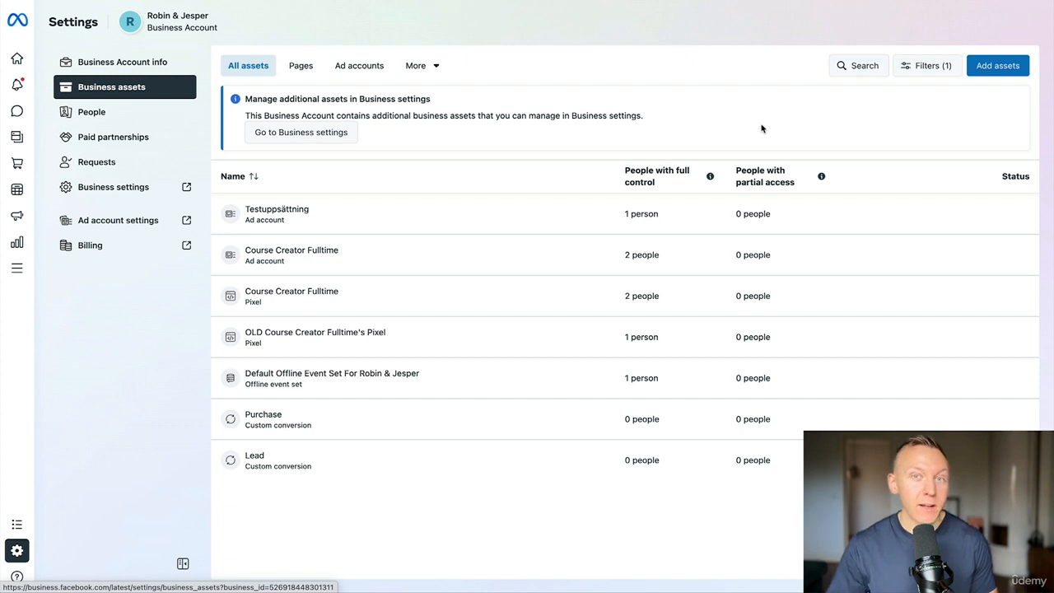
{"action": "left_click", "coordinate": [1006, 70]}
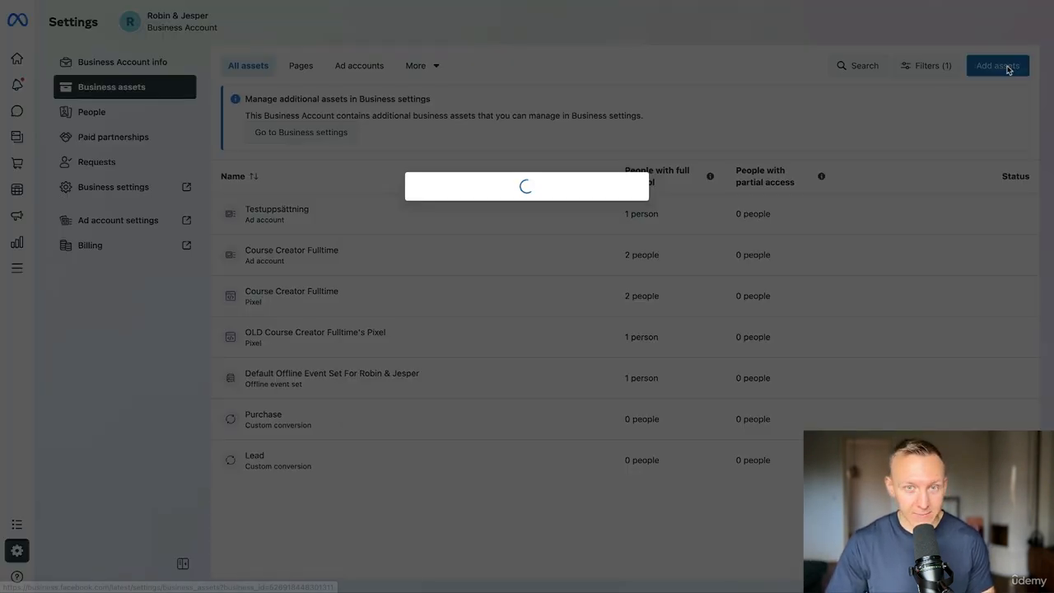
{"action": "left_click", "coordinate": [441, 182]}
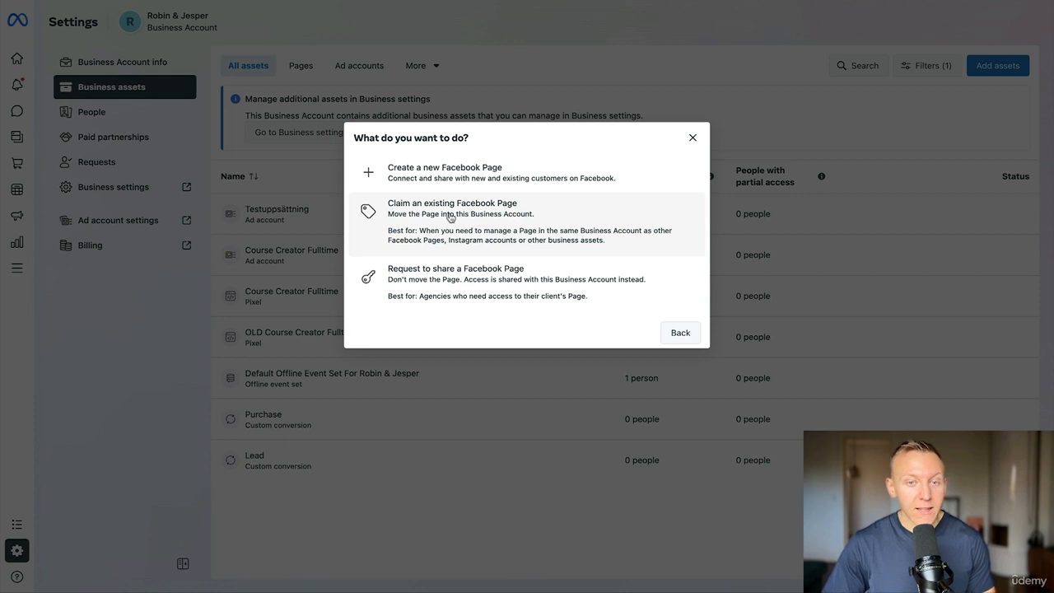
{"action": "left_click", "coordinate": [450, 217]}
{"action": "left_click", "coordinate": [574, 208]}
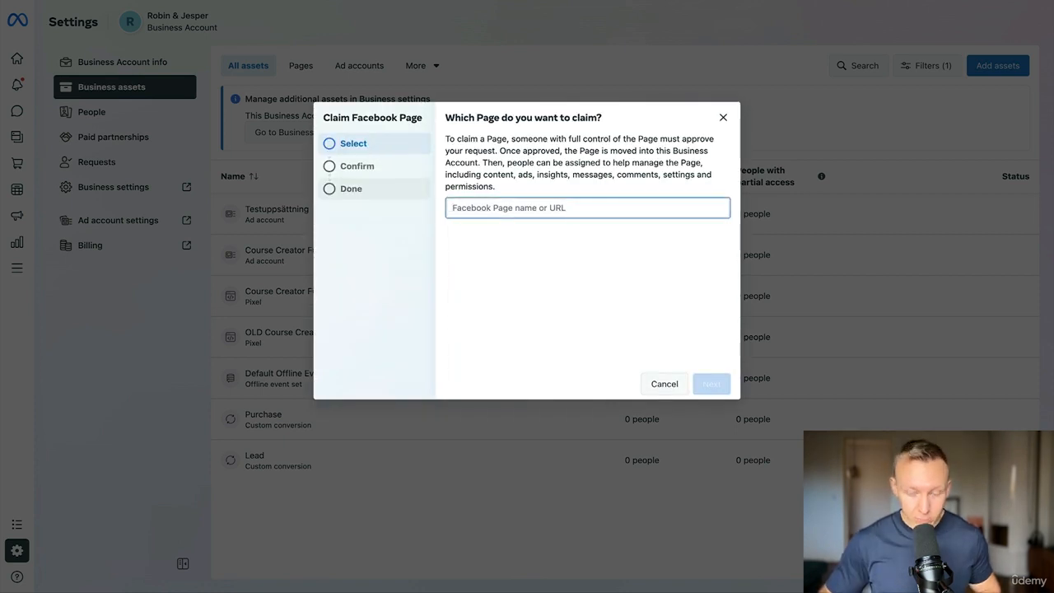
{"action": "type", "text": "robin"}
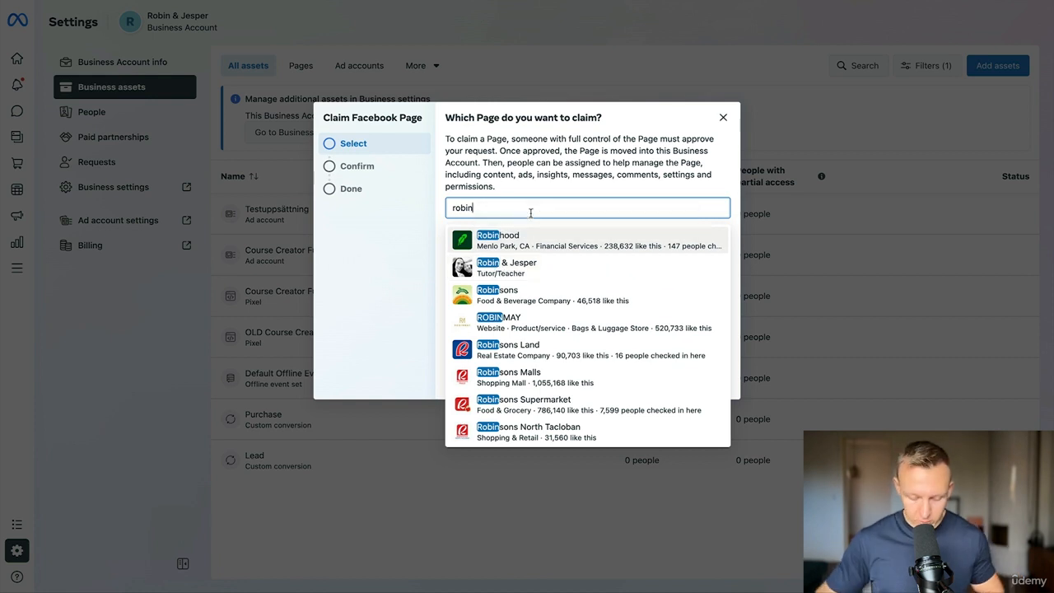
{"action": "type", "text": " & jesper"}
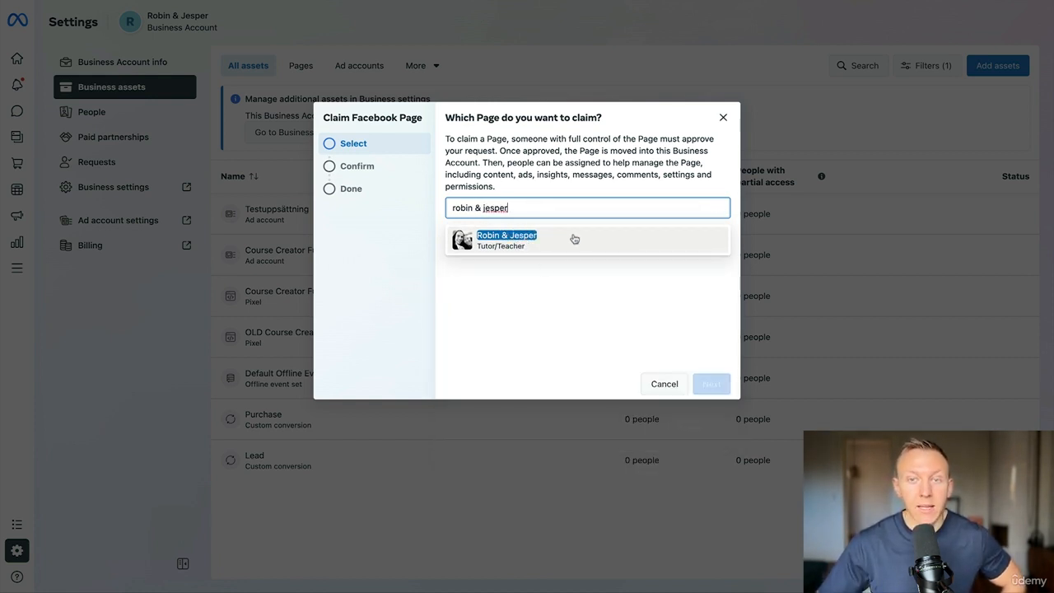
{"action": "left_click", "coordinate": [722, 118]}
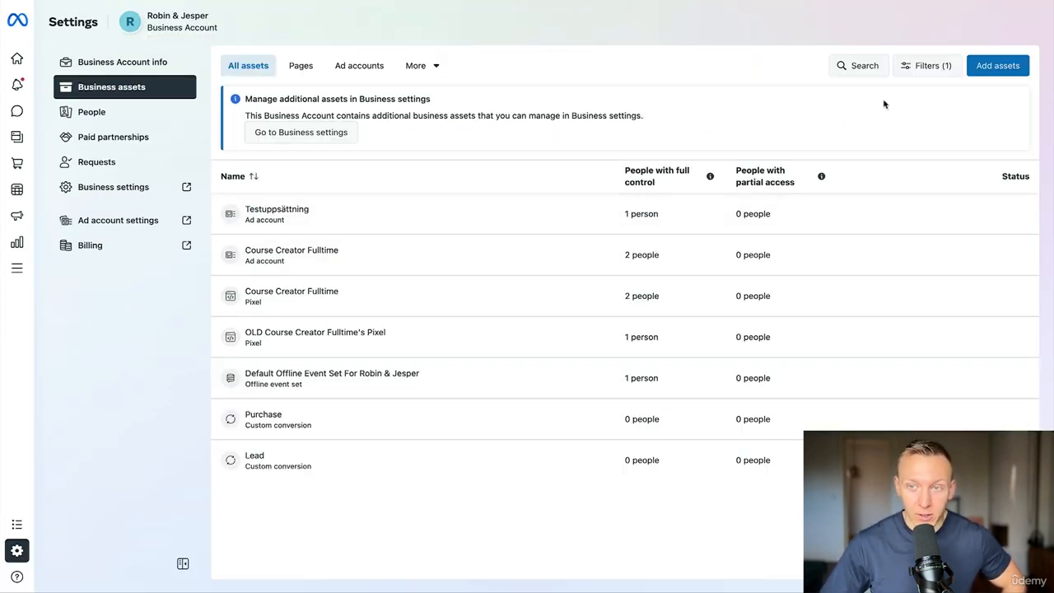
Start adding a new Facebook Page to the business assets and name it "Robin & Jesper Business".
{"action": "left_click", "coordinate": [1004, 70]}
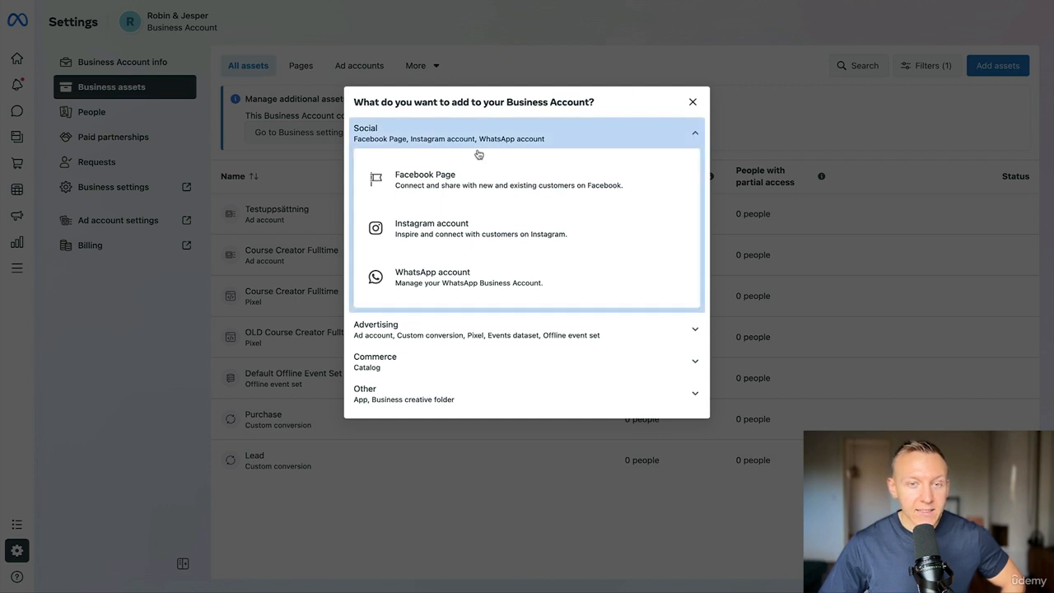
{"action": "left_click", "coordinate": [459, 176]}
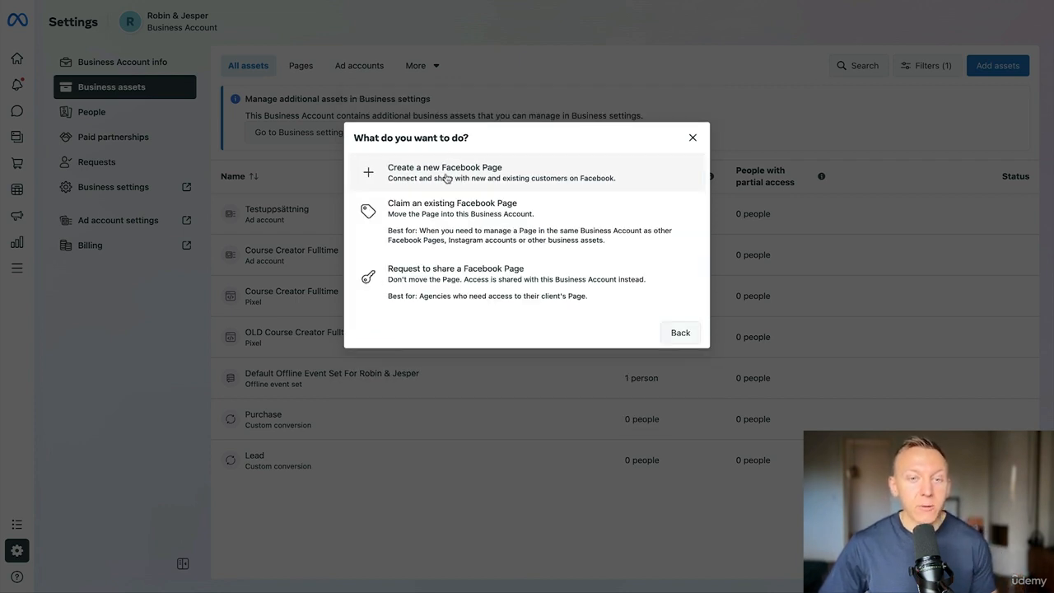
{"action": "left_click", "coordinate": [445, 178]}
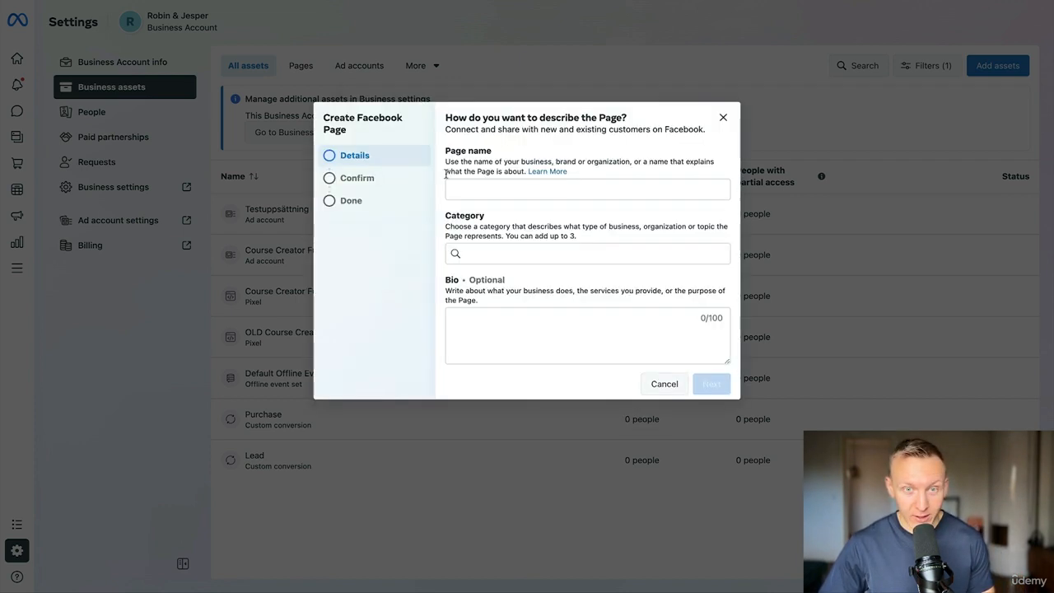
{"action": "left_click", "coordinate": [520, 188]}
{"action": "type", "text": "Robin"}
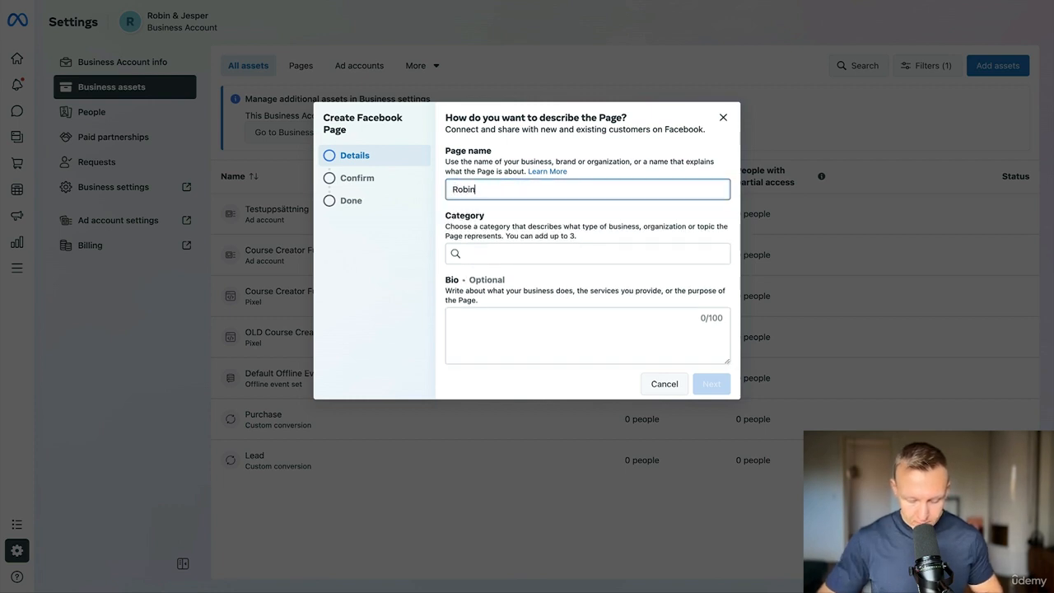
{"action": "type", "text": " & Jesper Busi"}
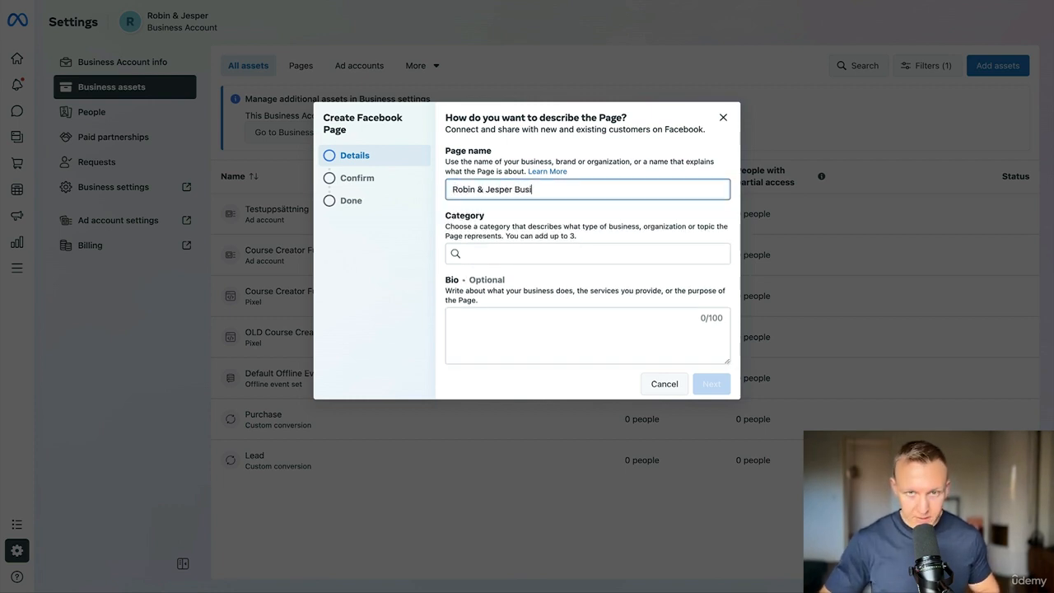
{"action": "type", "text": "ness"}
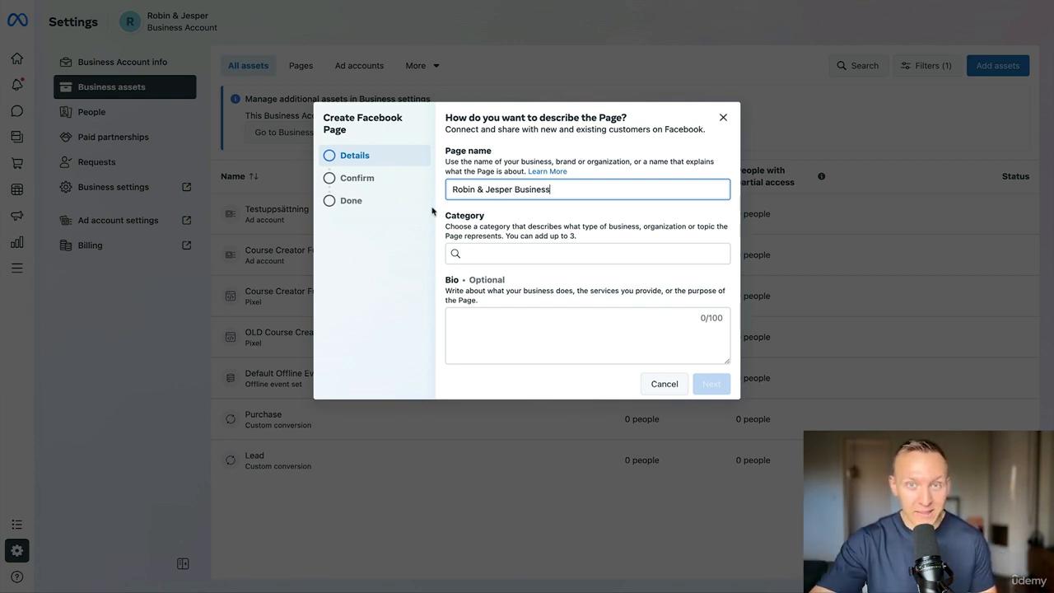
Set the page category to Advertising/Marketing and enter the bio "Courses to change your life!".
{"action": "left_click", "coordinate": [490, 253]}
{"action": "type", "text": "marketing"}
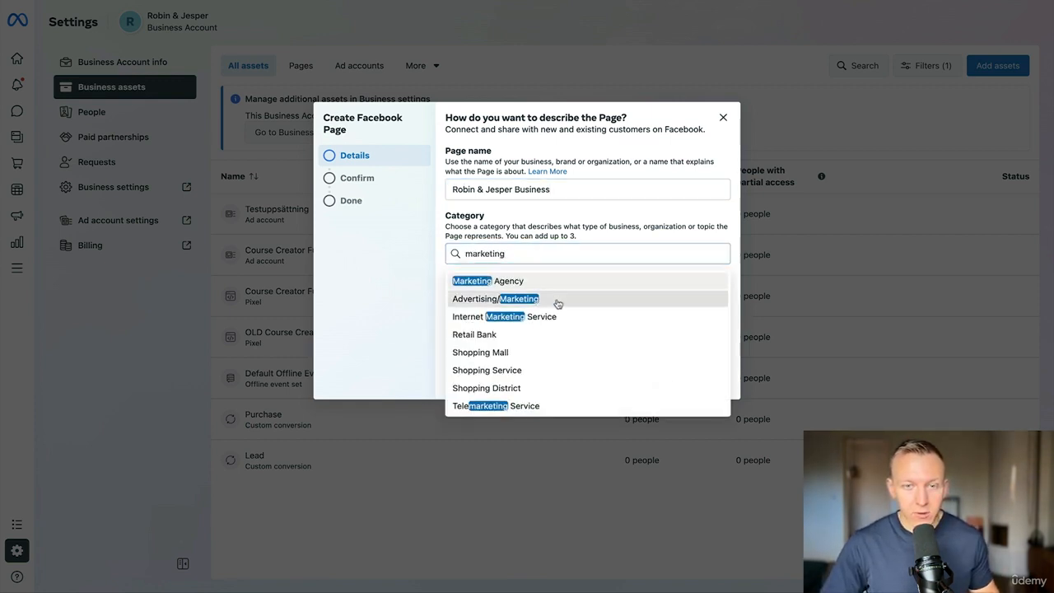
{"action": "left_click", "coordinate": [553, 301]}
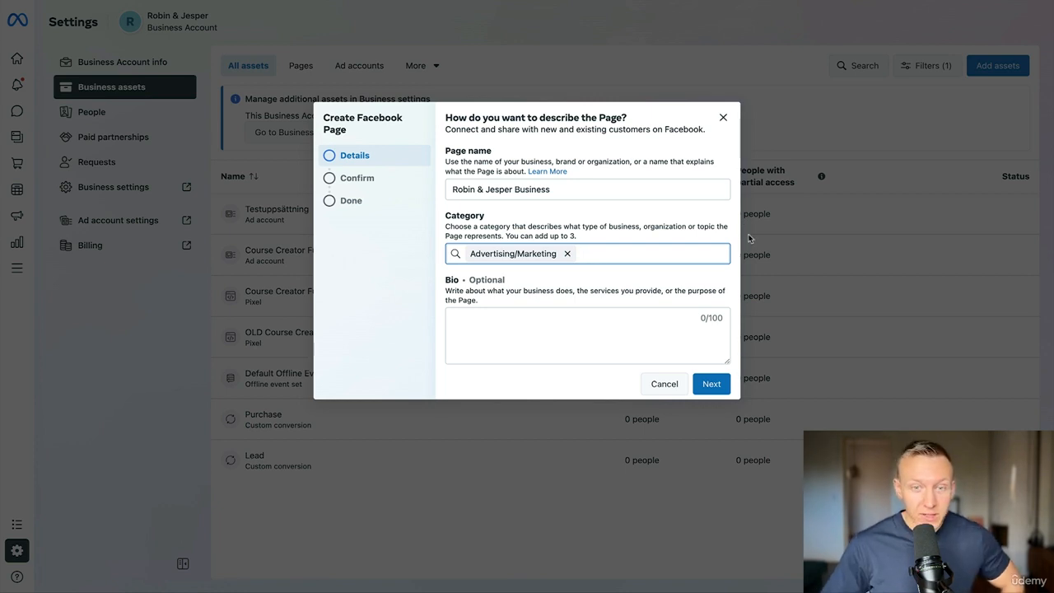
{"action": "left_click", "coordinate": [523, 330]}
{"action": "type", "text": "Cour"}
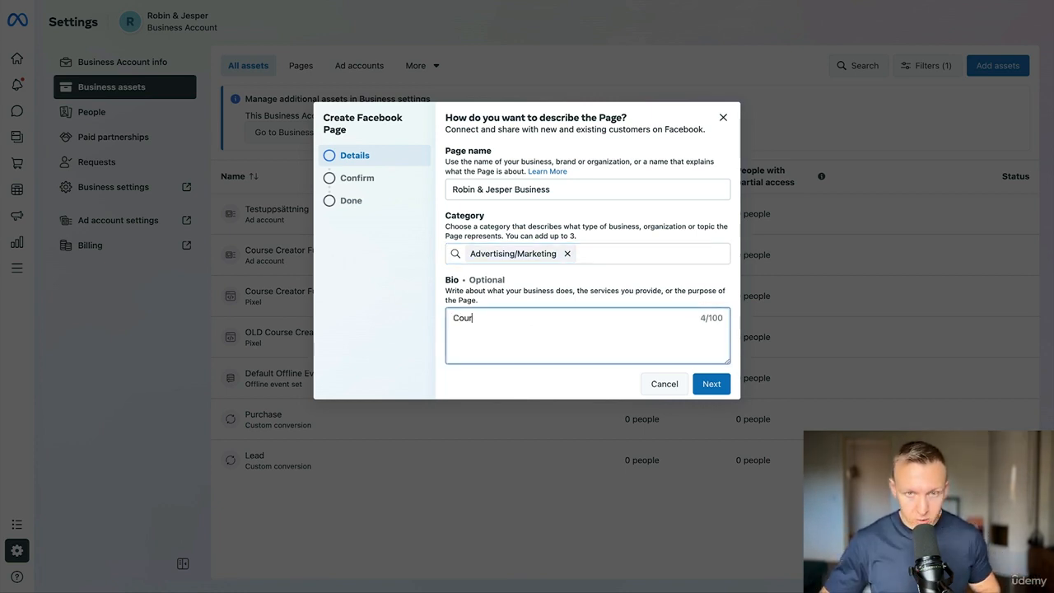
{"action": "type", "text": "ses to change your life!"}
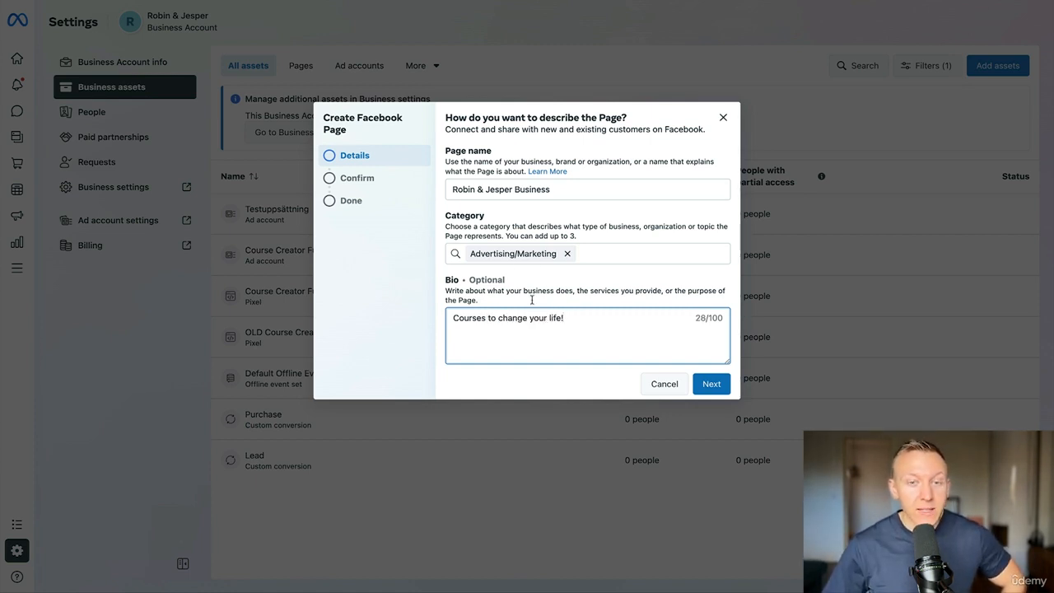
Continue to the page confirmation, agree to the terms of service and policies, and create the Facebook Page.
{"action": "left_click_drag", "start_coordinate": [562, 191], "coordinate": [450, 194]}
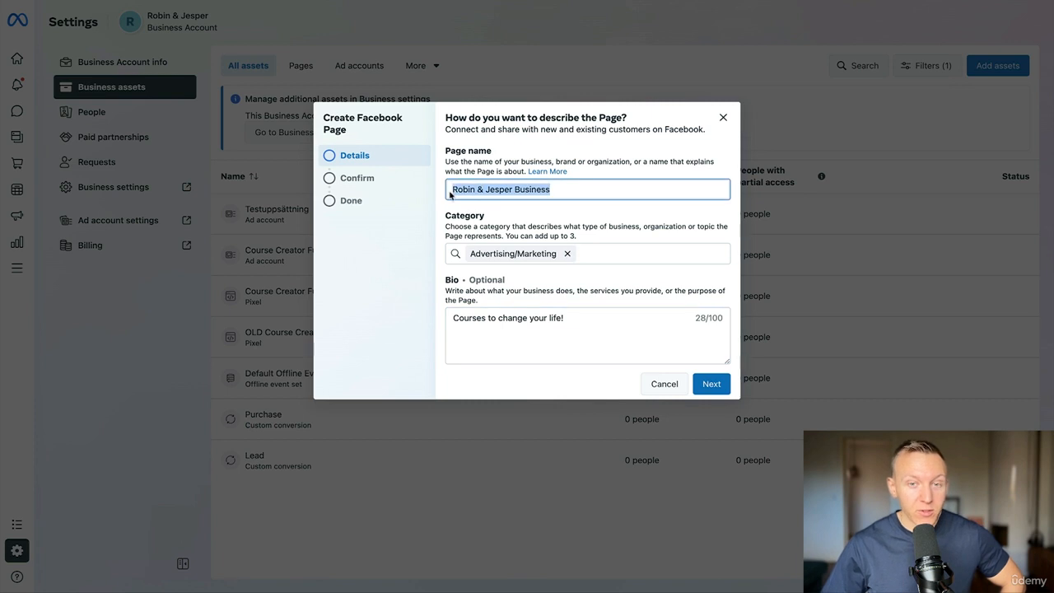
{"action": "left_click", "coordinate": [592, 190]}
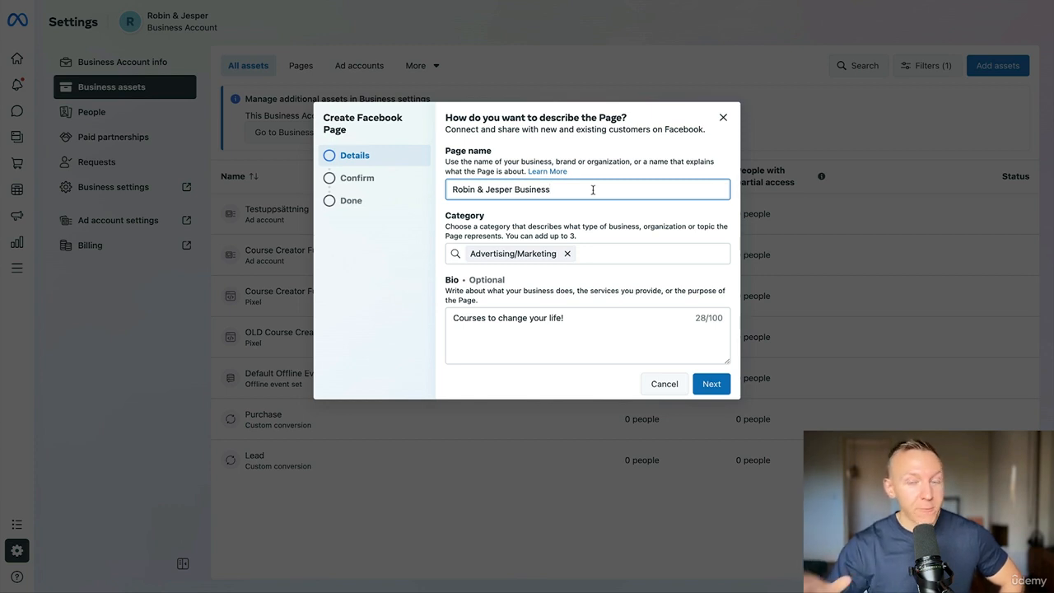
{"action": "left_click_drag", "start_coordinate": [592, 189], "coordinate": [434, 191]}
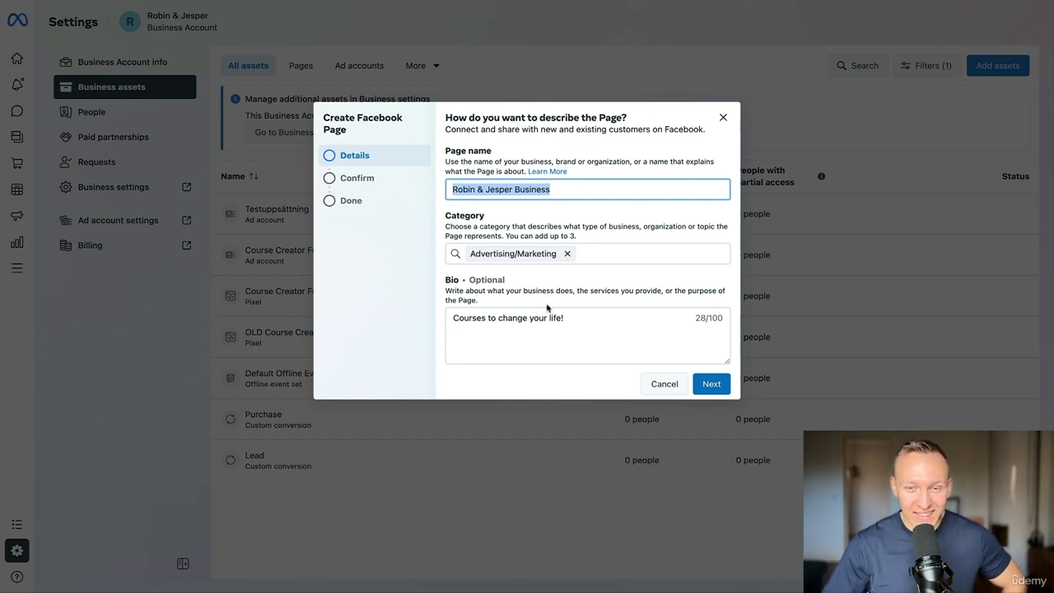
{"action": "left_click", "coordinate": [713, 387]}
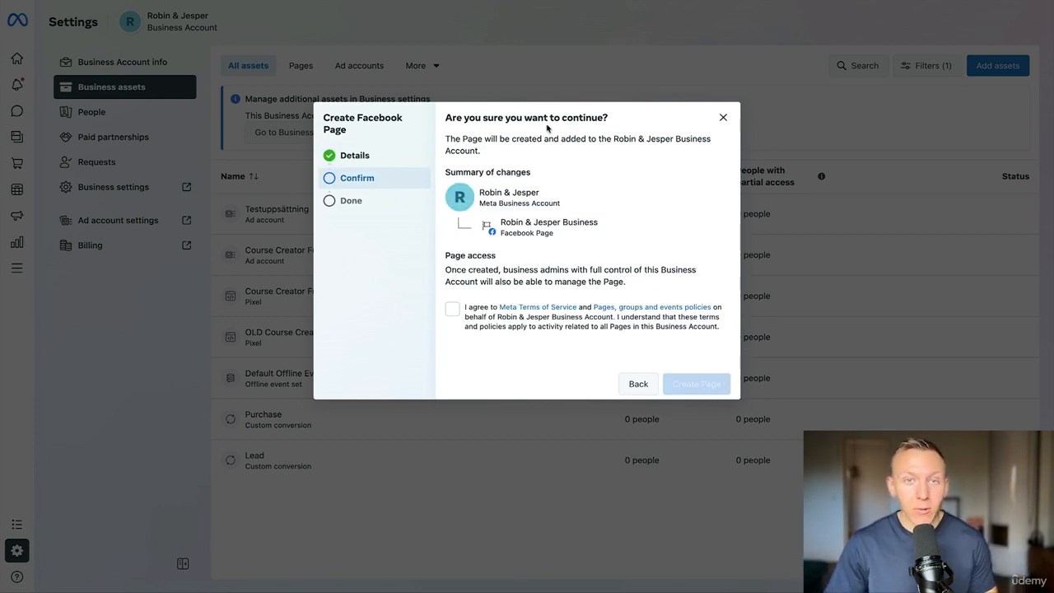
{"action": "left_click_drag", "start_coordinate": [614, 223], "coordinate": [504, 219]}
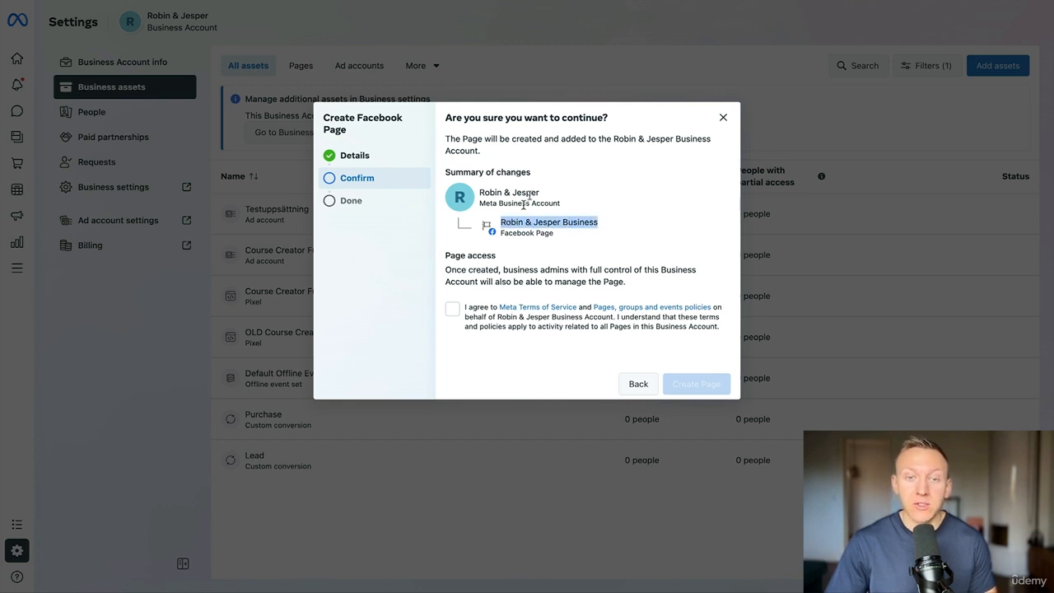
{"action": "left_click_drag", "start_coordinate": [563, 206], "coordinate": [506, 193]}
{"action": "left_click", "coordinate": [506, 193]}
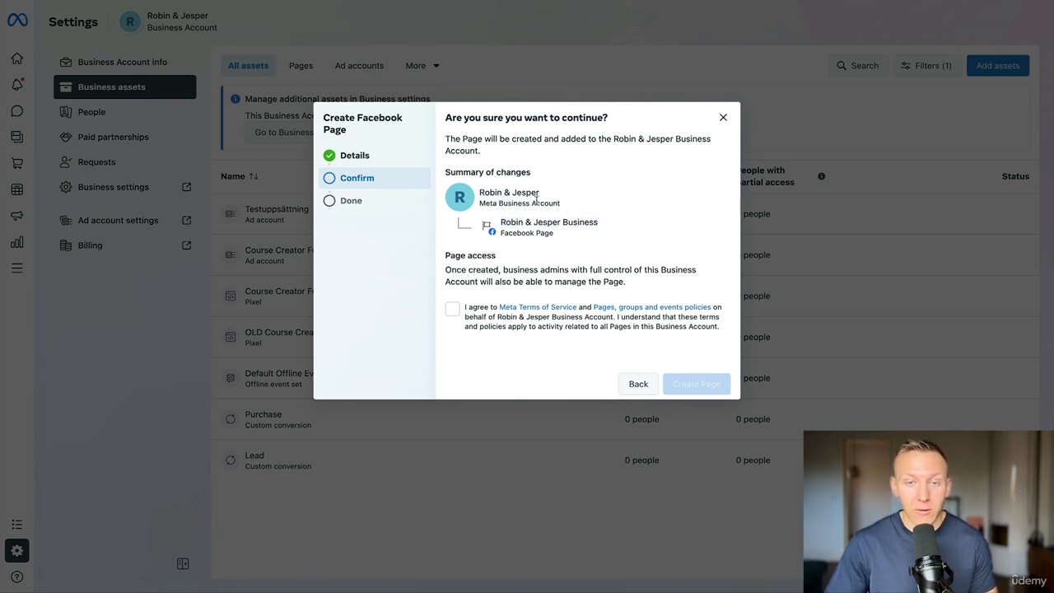
{"action": "left_click", "coordinate": [452, 309]}
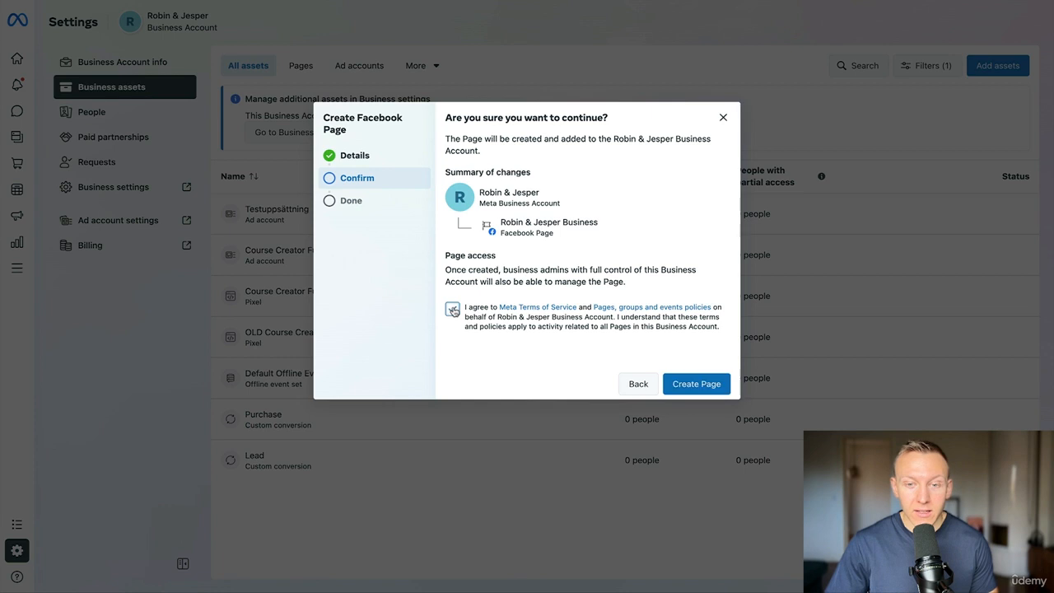
{"action": "left_click", "coordinate": [692, 383]}
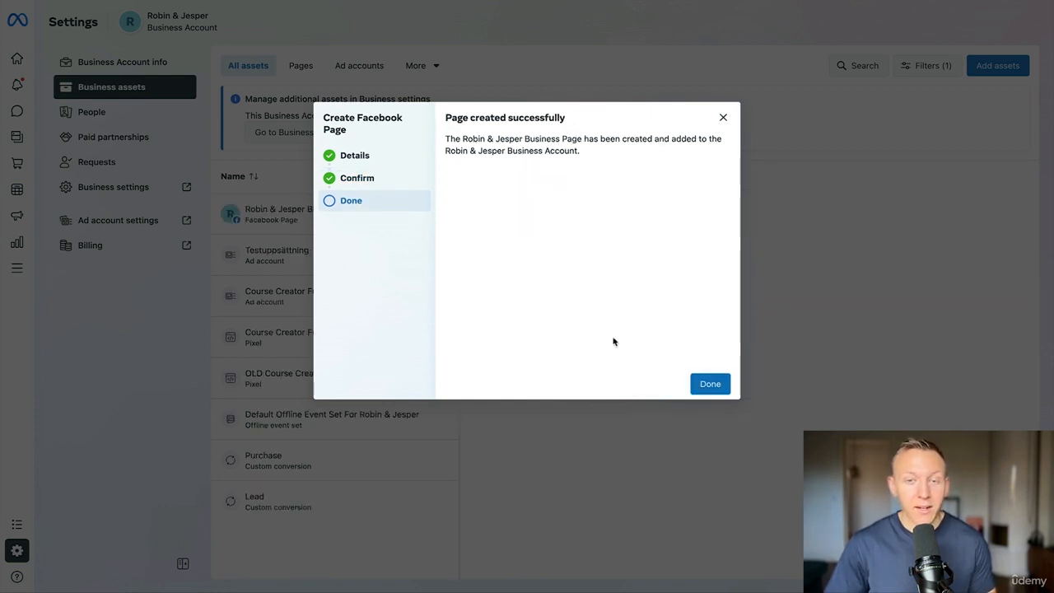
{"action": "left_click", "coordinate": [711, 385]}
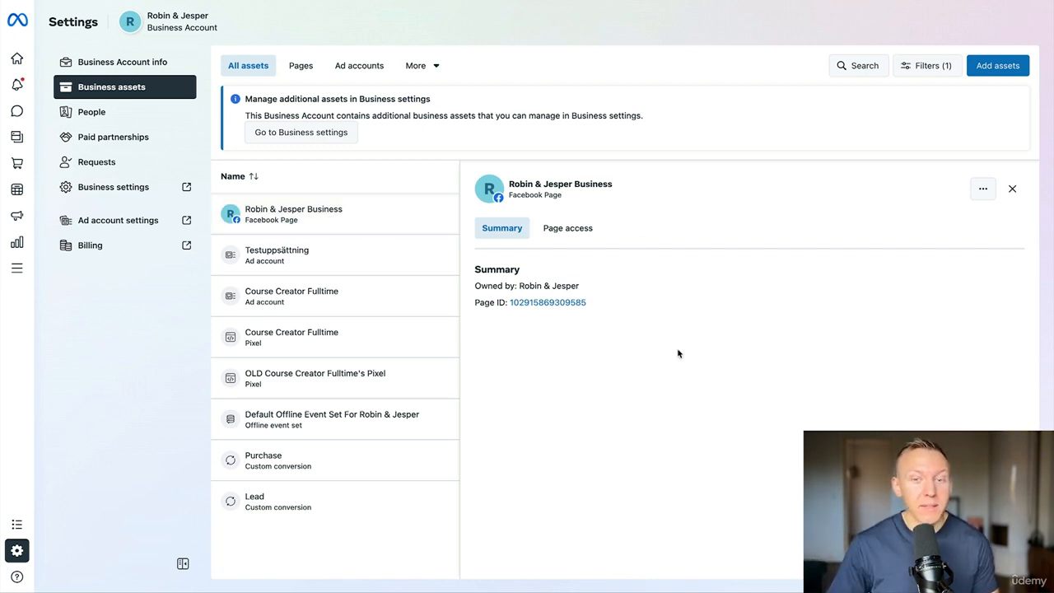
View the newly created business page on Facebook.
{"action": "left_click", "coordinate": [984, 189]}
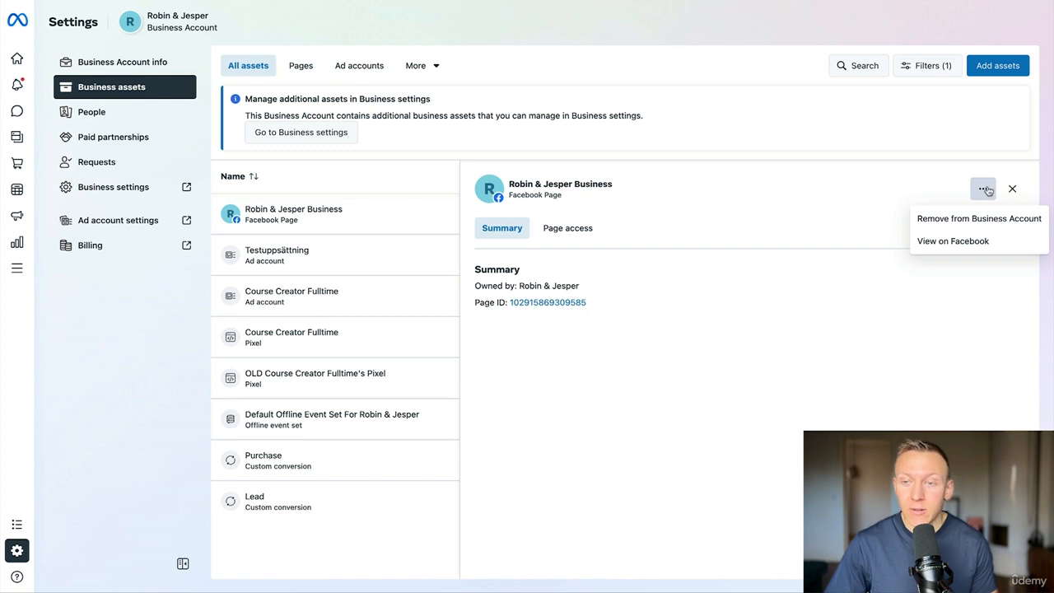
{"action": "left_click", "coordinate": [948, 243]}
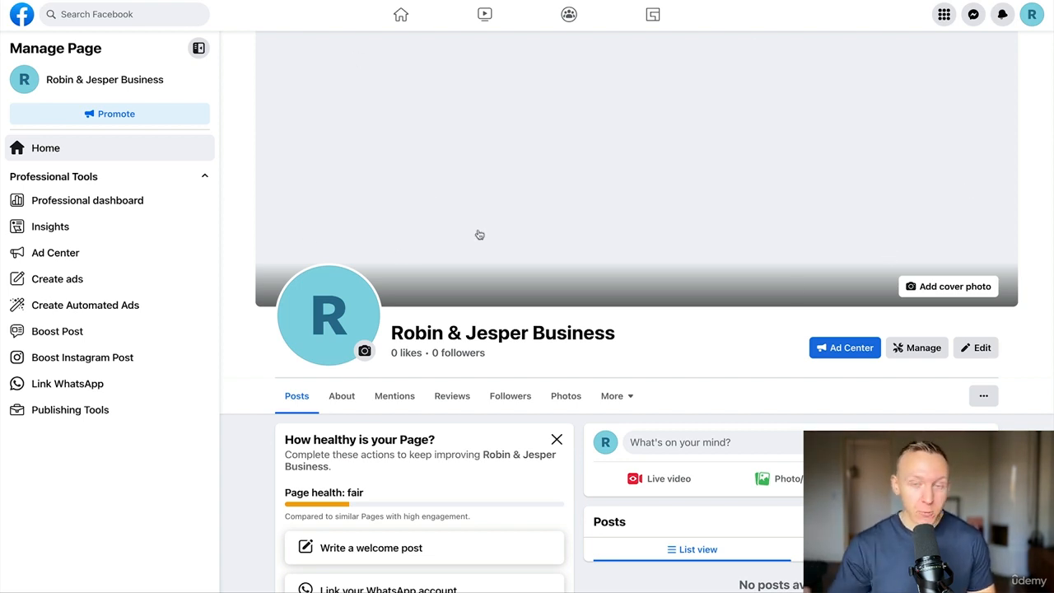
{"action": "scroll", "coordinate": [527, 241], "scroll_direction": "down", "scroll_amount": 1}
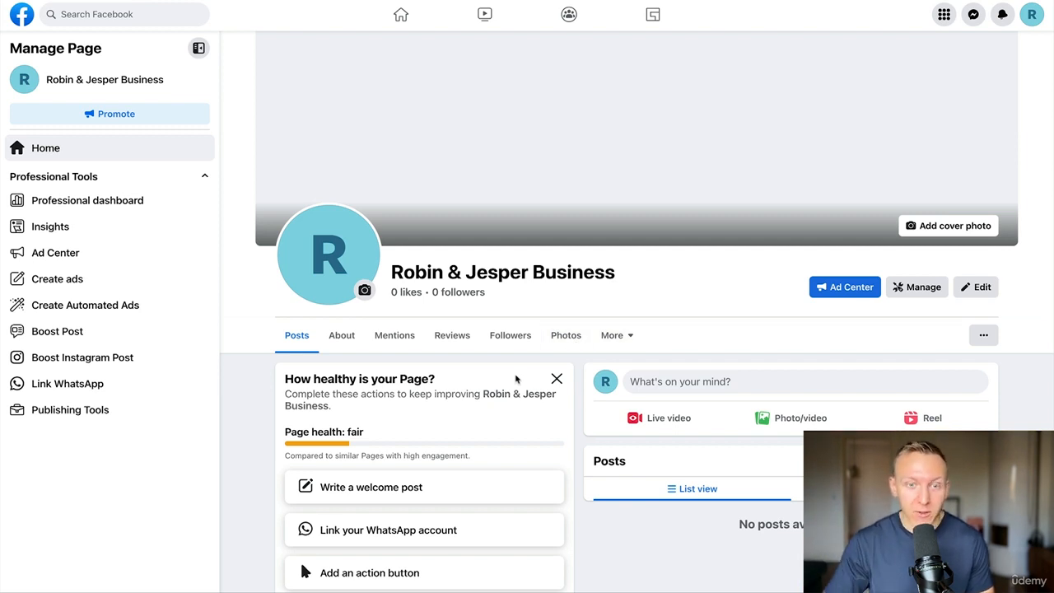
{"action": "left_click", "coordinate": [360, 257]}
{"action": "left_click", "coordinate": [307, 349]}
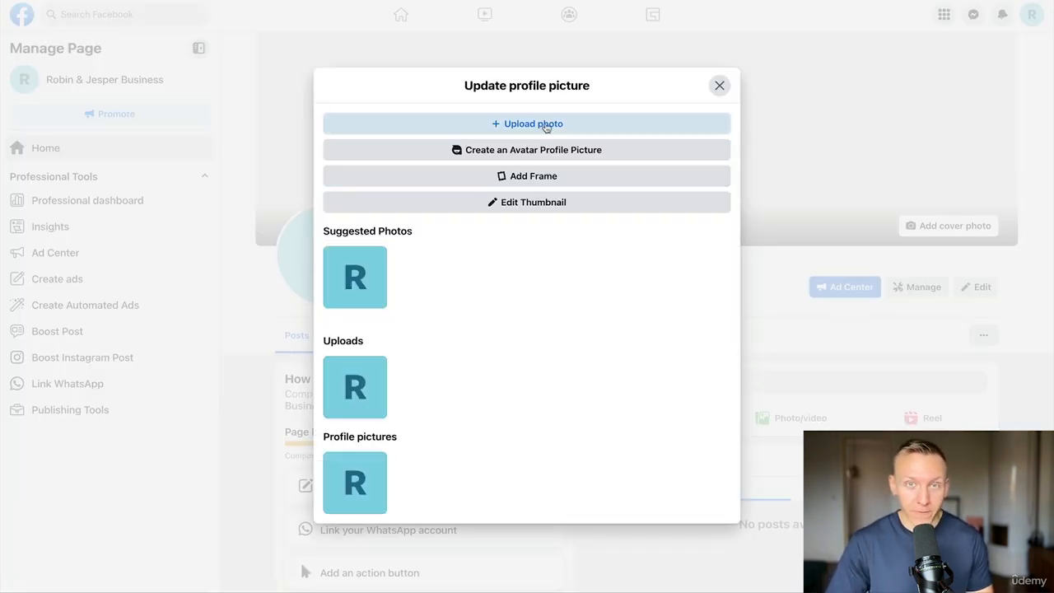
{"action": "left_click", "coordinate": [543, 124]}
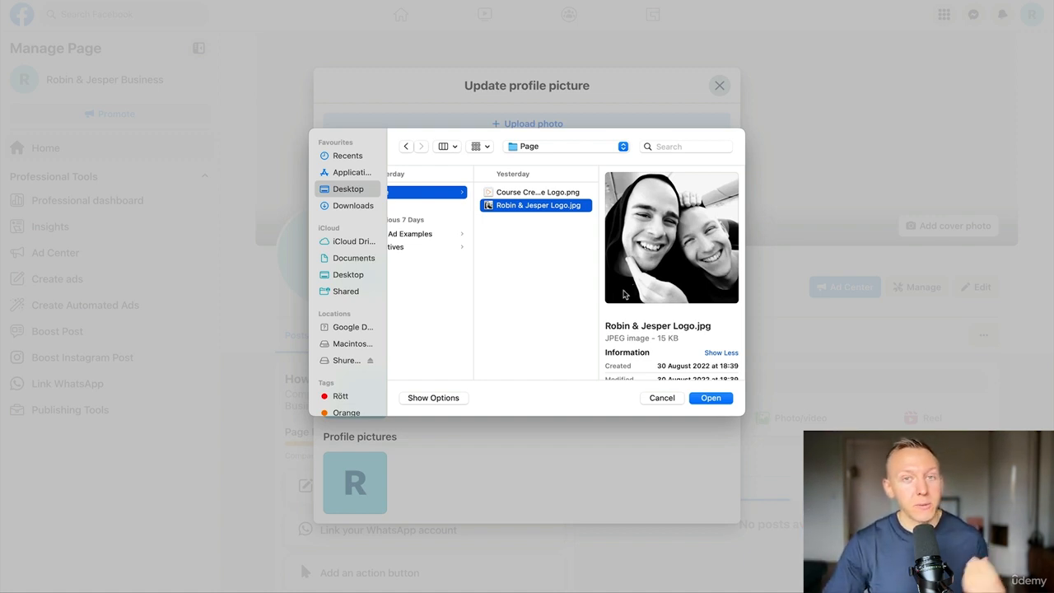
{"action": "left_click", "coordinate": [567, 194]}
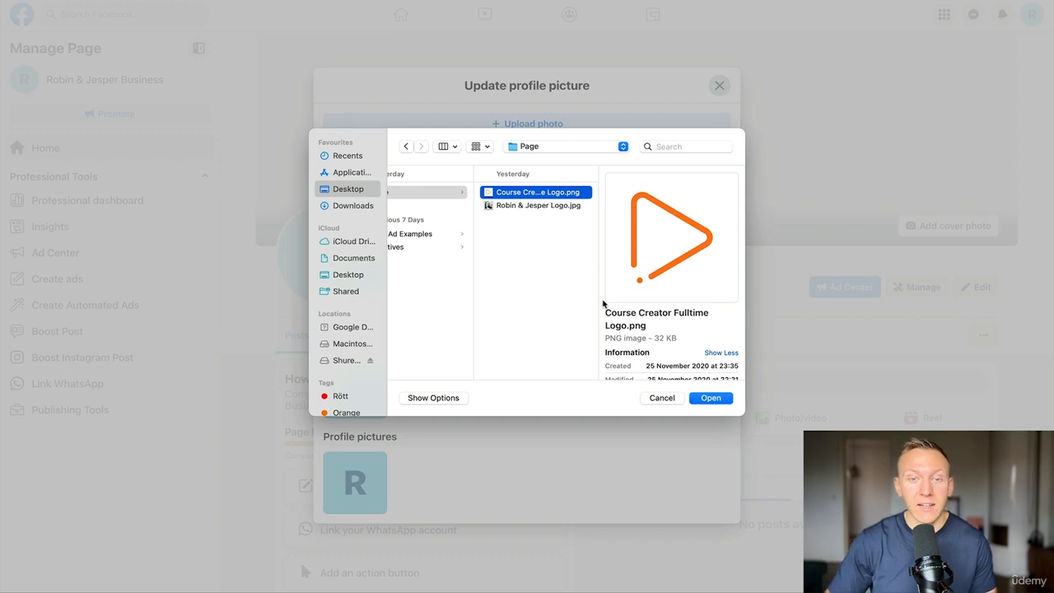
{"action": "left_click", "coordinate": [541, 208]}
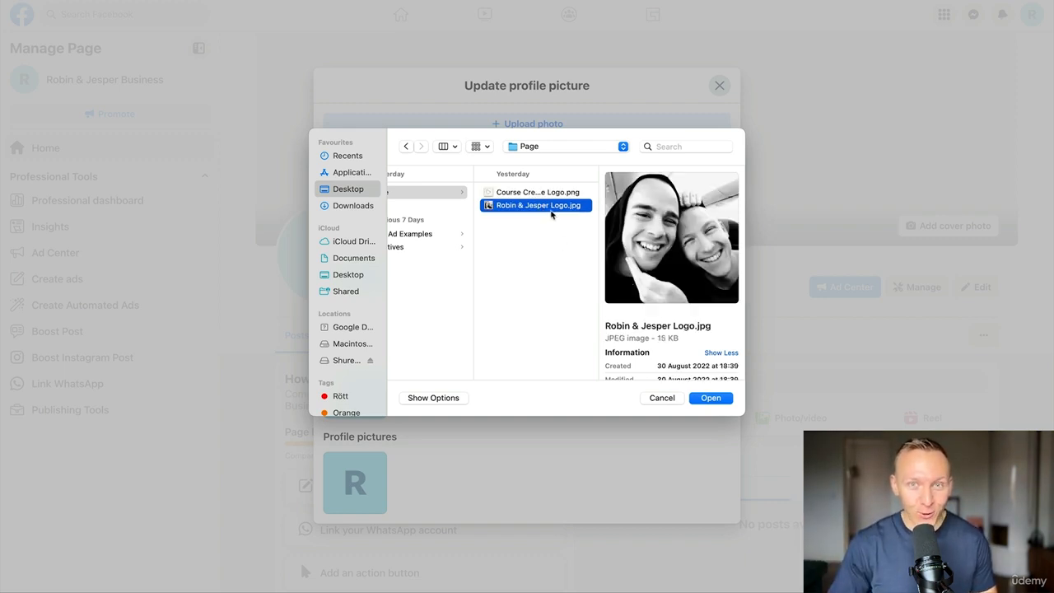
{"action": "left_click", "coordinate": [711, 399]}
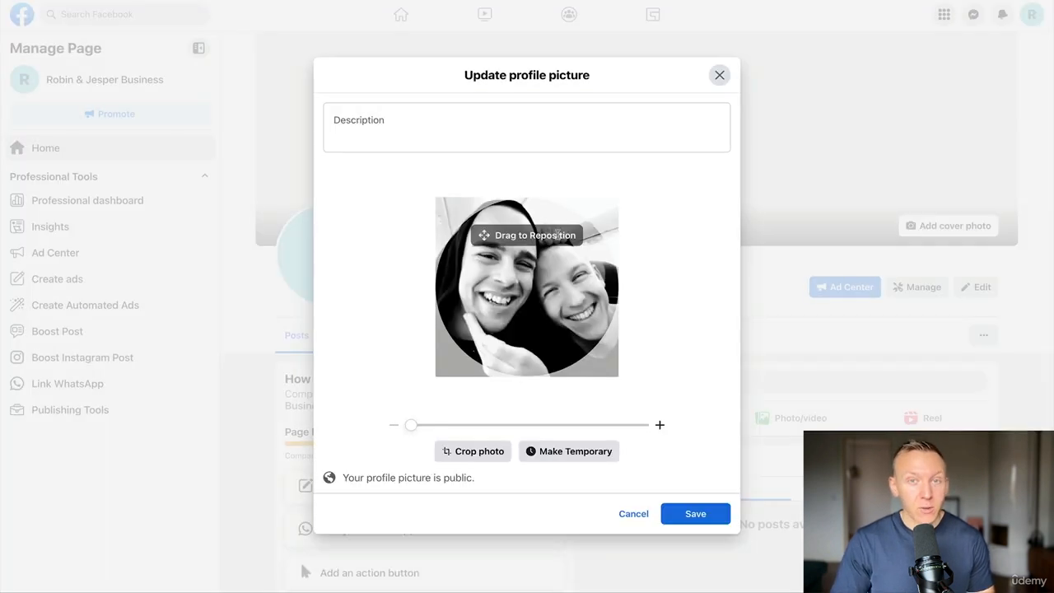
{"action": "left_click", "coordinate": [695, 514]}
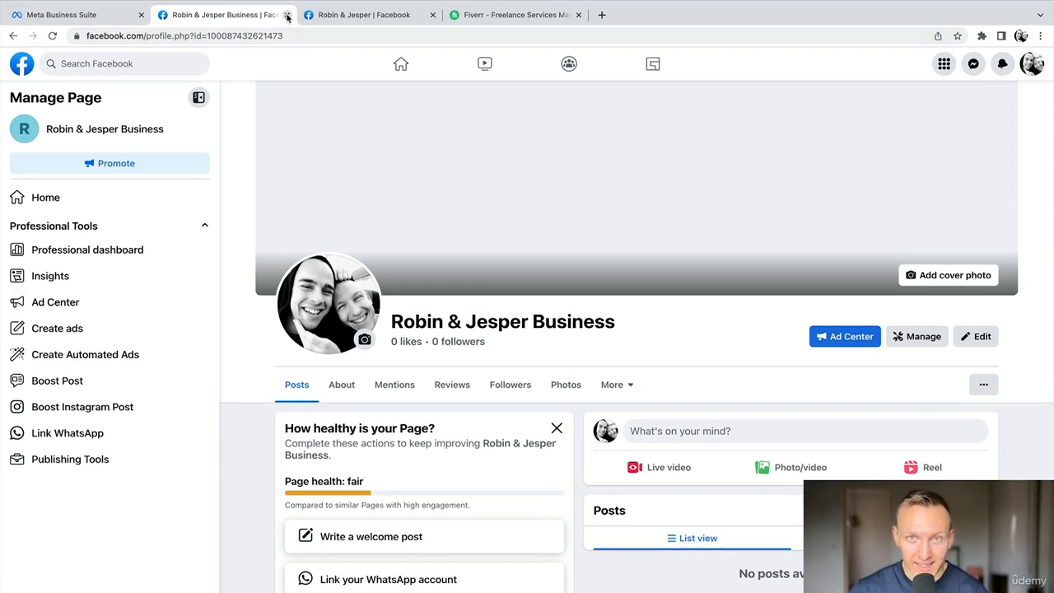
Close the Page's browser tab, switch to Fiverr and search for "facebook logo" services.
{"action": "left_click", "coordinate": [286, 15]}
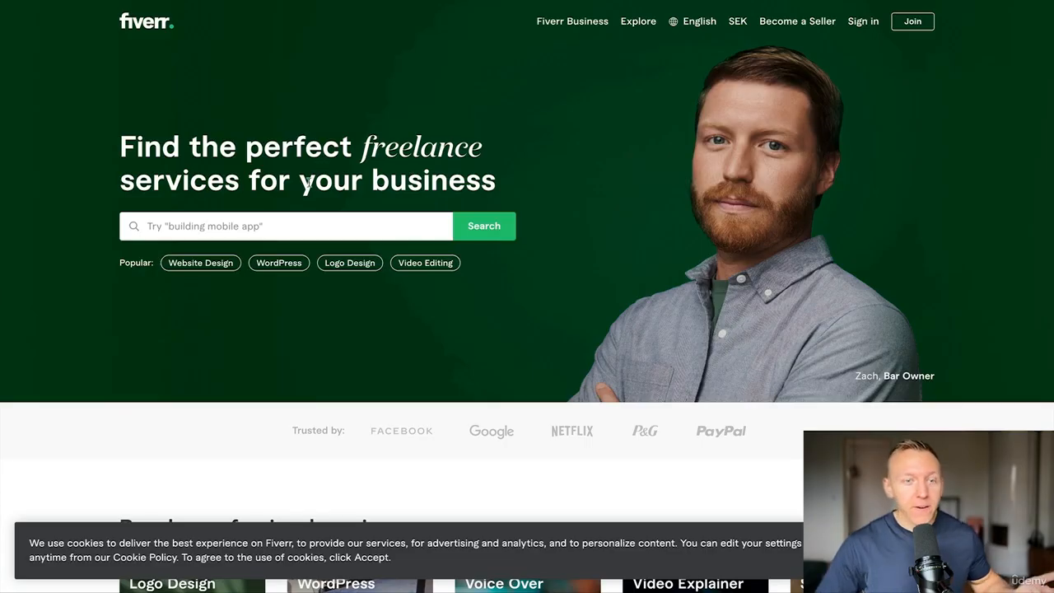
{"action": "left_click", "coordinate": [289, 223]}
{"action": "type", "text": "facebook logo"}
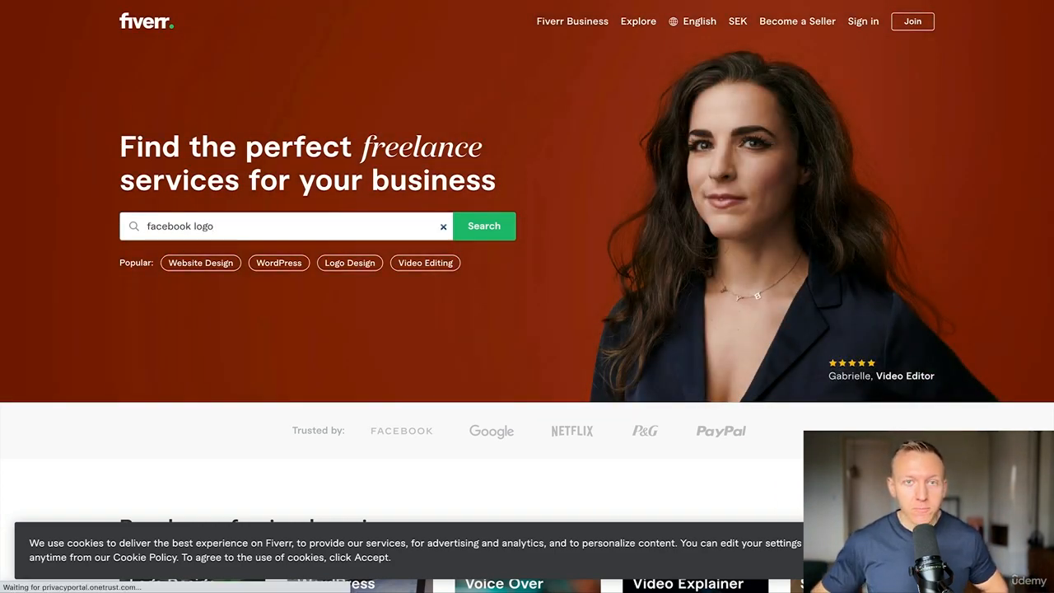
{"action": "key", "text": "Return"}
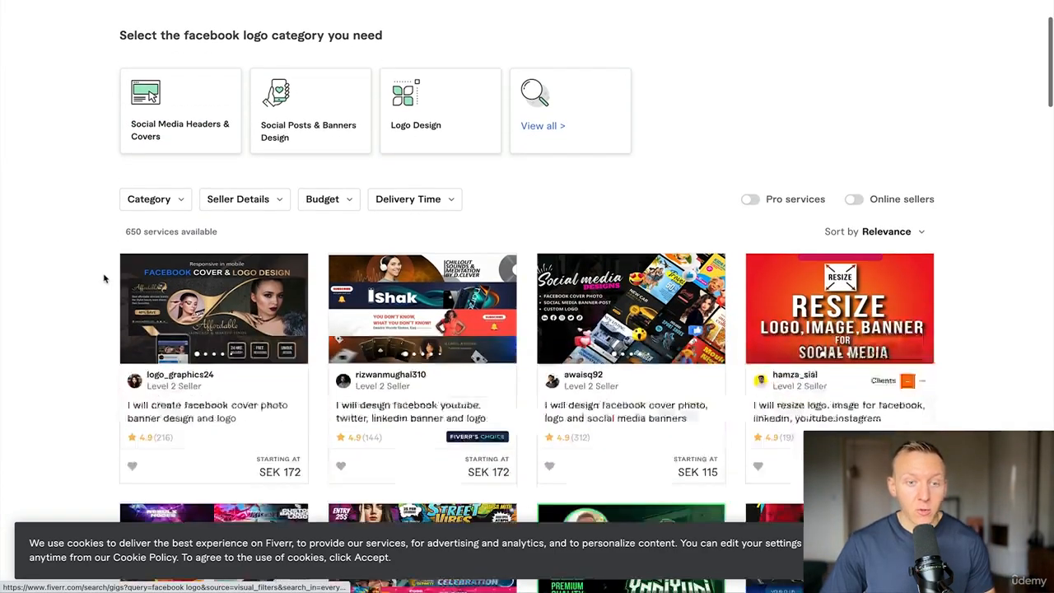
Sort the Fiverr logo services by Best Selling and browse the offers.
{"action": "scroll", "coordinate": [127, 272], "scroll_direction": "down", "scroll_amount": 1}
{"action": "left_click", "coordinate": [891, 178]}
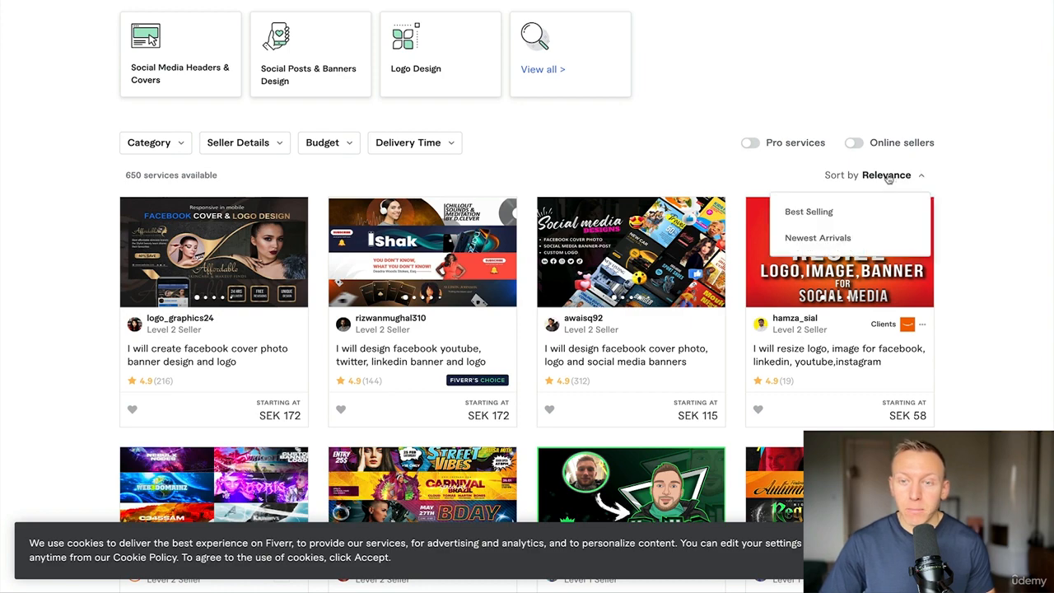
{"action": "left_click", "coordinate": [815, 215]}
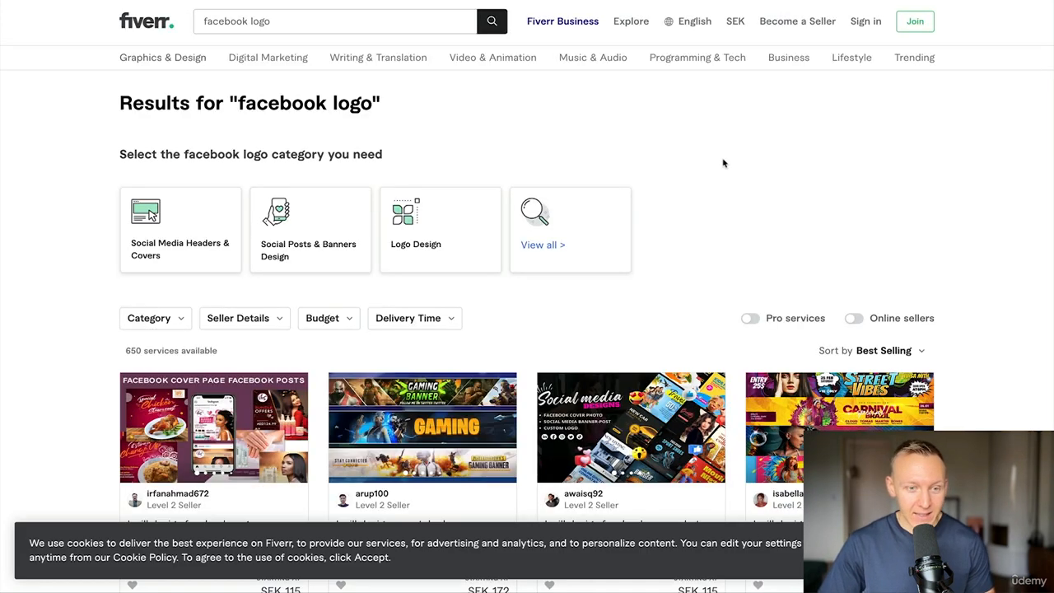
{"action": "scroll", "coordinate": [11, 255], "scroll_direction": "down", "scroll_amount": 2}
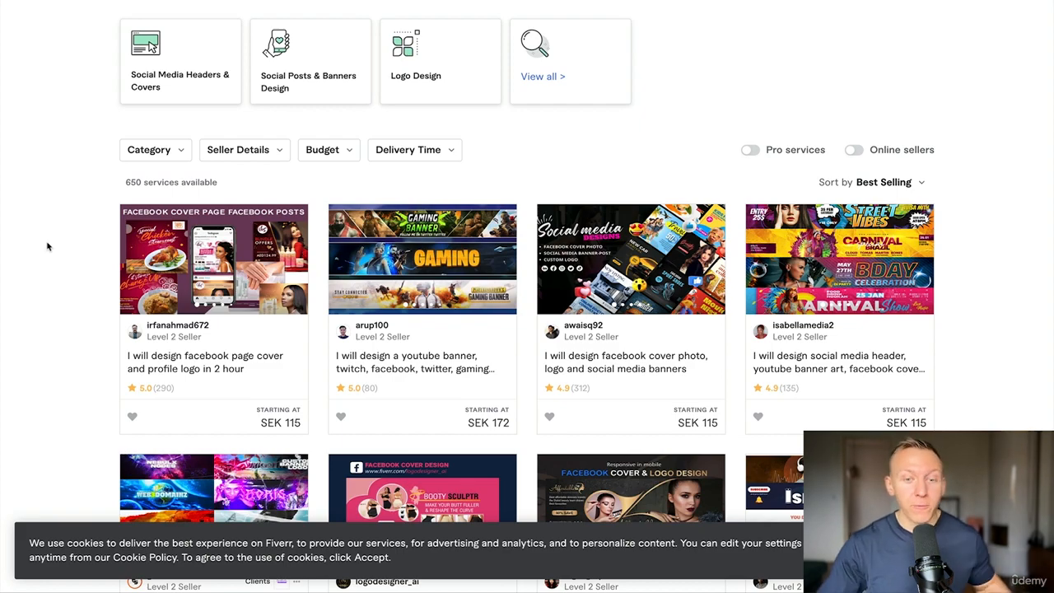
{"action": "scroll", "coordinate": [73, 247], "scroll_direction": "down", "scroll_amount": 3}
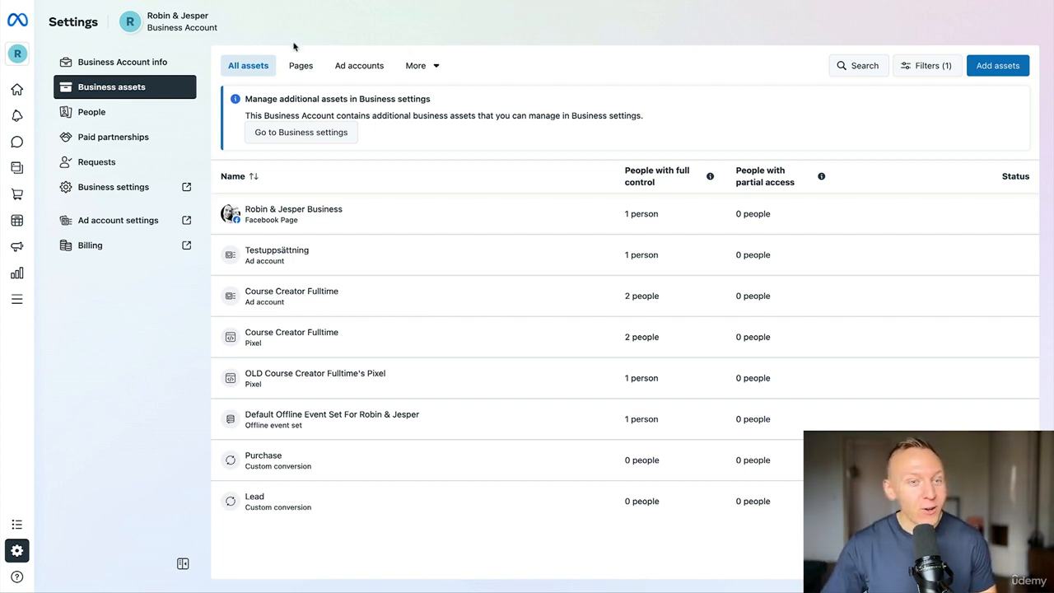
View the people in the business account and the form for inviting someone by email address.
{"action": "left_click", "coordinate": [99, 113]}
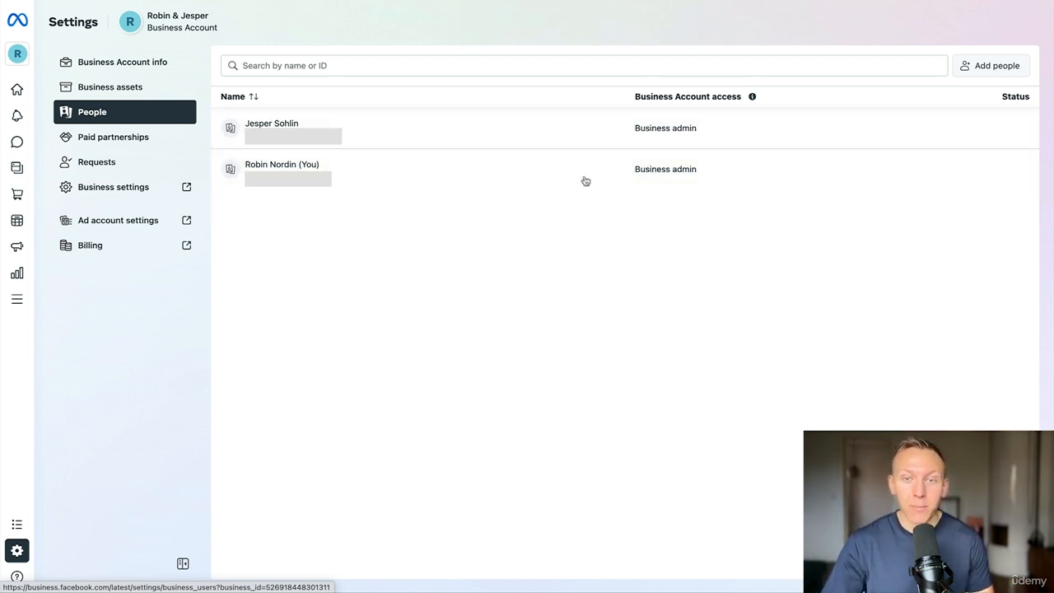
{"action": "left_click", "coordinate": [984, 66]}
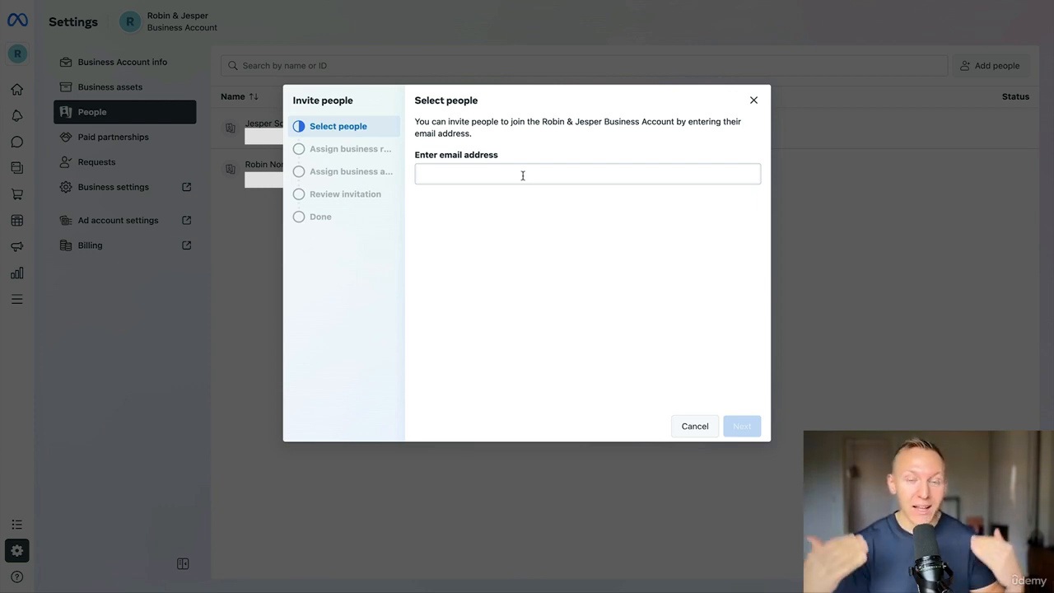
{"action": "left_click", "coordinate": [752, 99]}
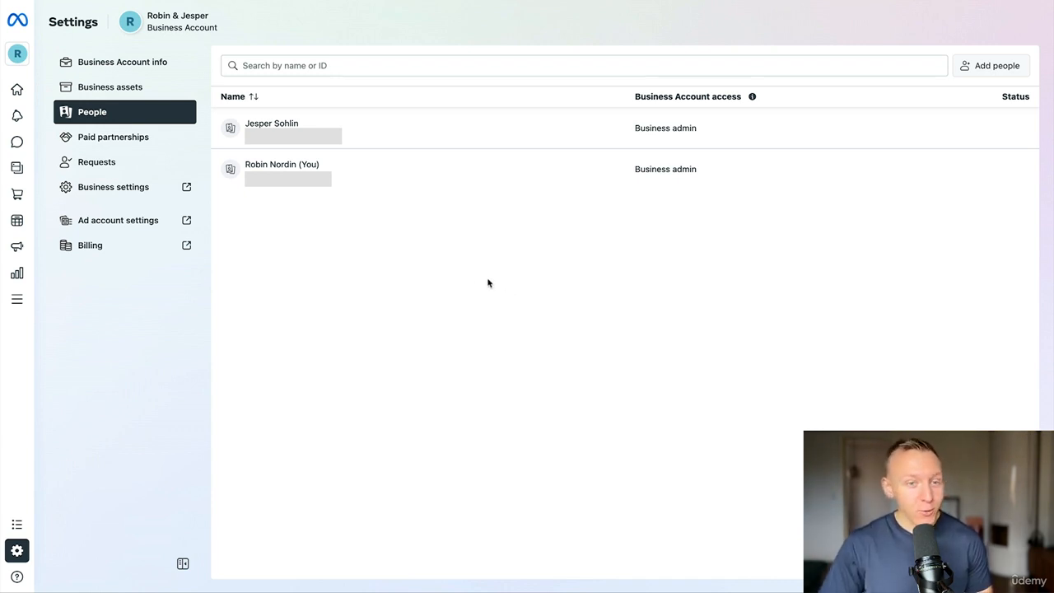
Open the ad accounts in the full Business settings.
{"action": "left_click", "coordinate": [105, 187]}
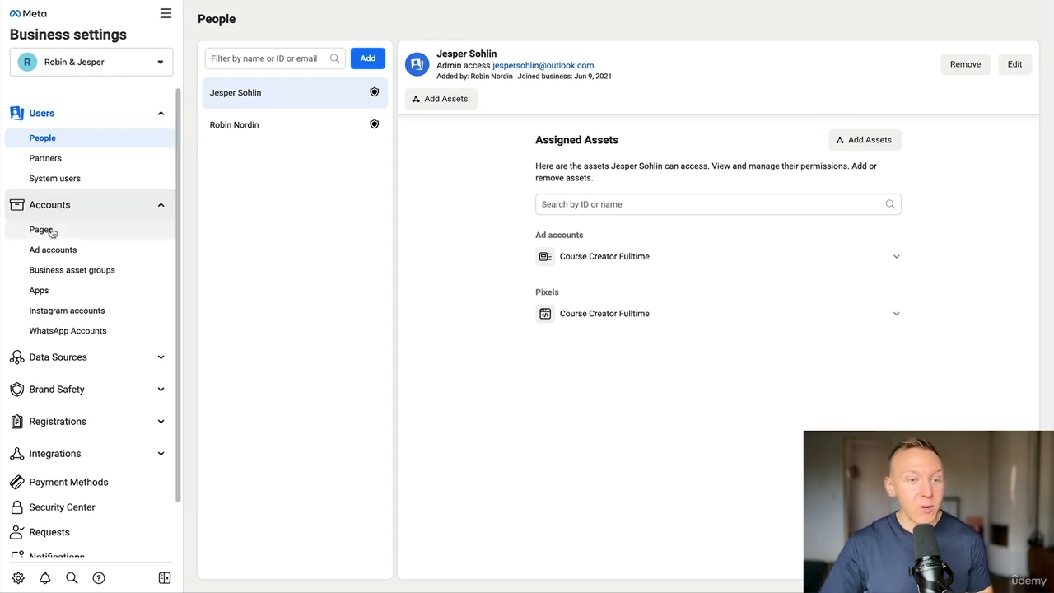
{"action": "left_click", "coordinate": [64, 257]}
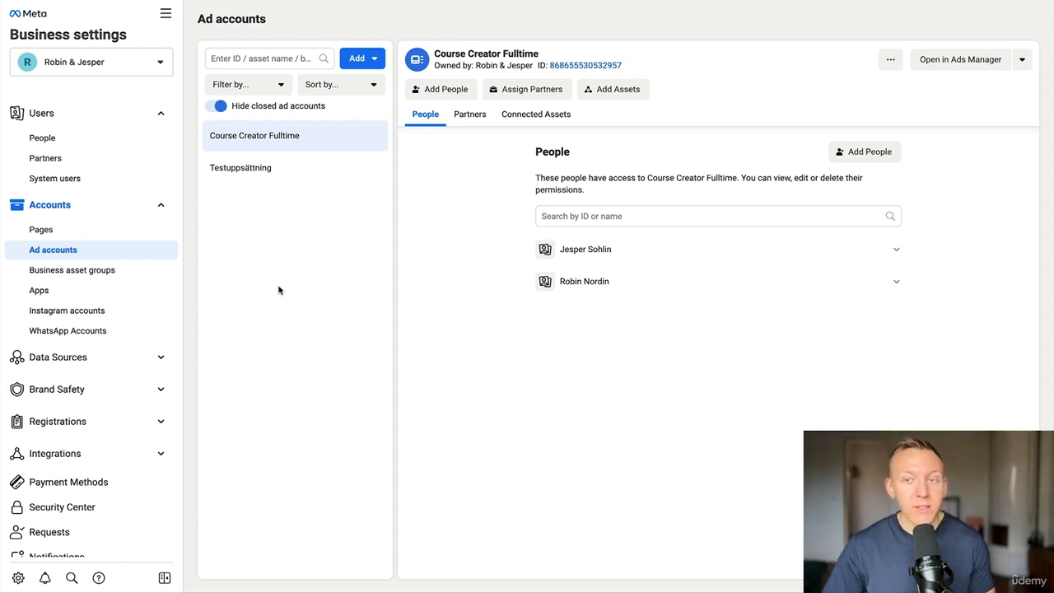
Start adding an existing ad account with the ad account ID copied from the Ads Manager web address, and cancel it.
{"action": "left_click", "coordinate": [373, 62]}
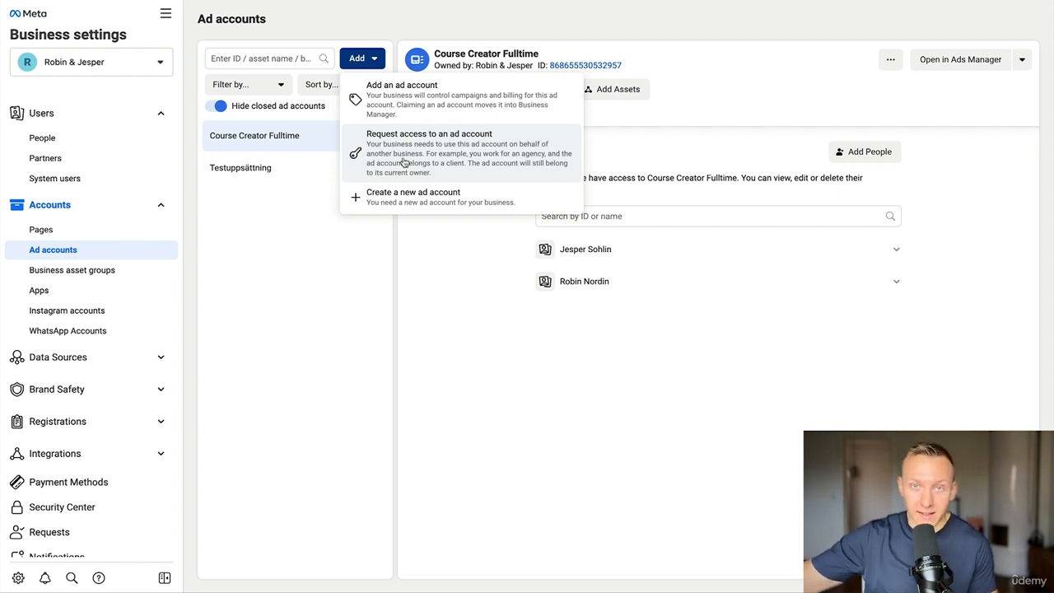
{"action": "left_click", "coordinate": [426, 107]}
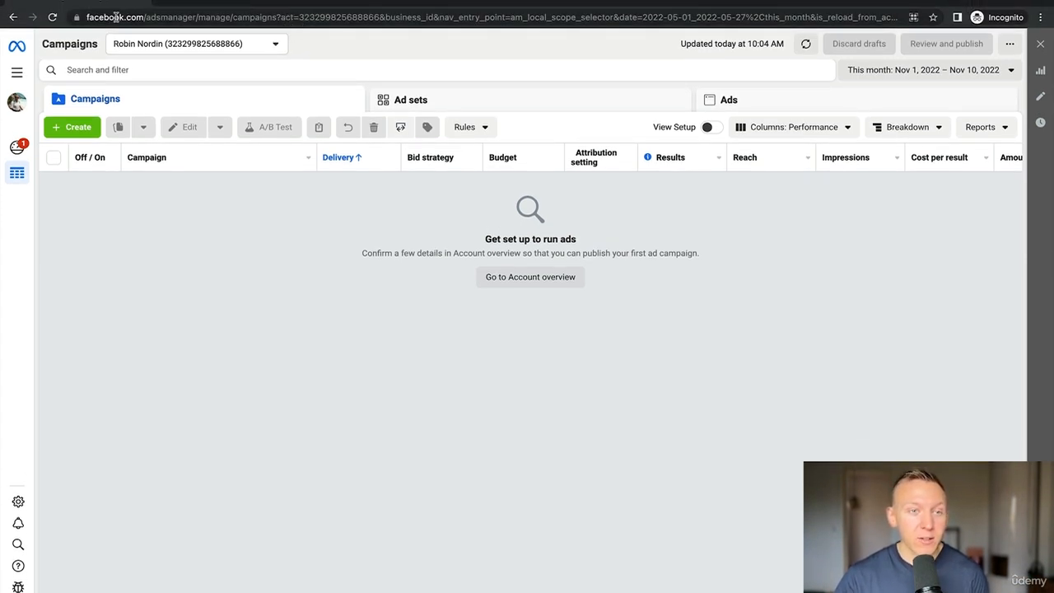
{"action": "left_click", "coordinate": [301, 18]}
{"action": "left_click", "coordinate": [309, 18]}
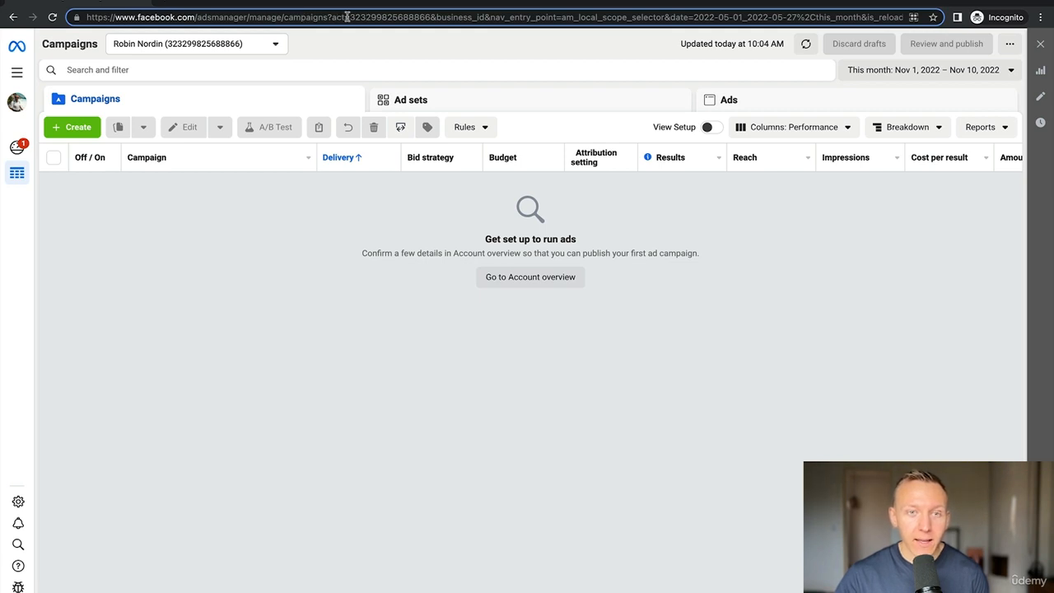
{"action": "left_click_drag", "start_coordinate": [349, 16], "coordinate": [430, 16]}
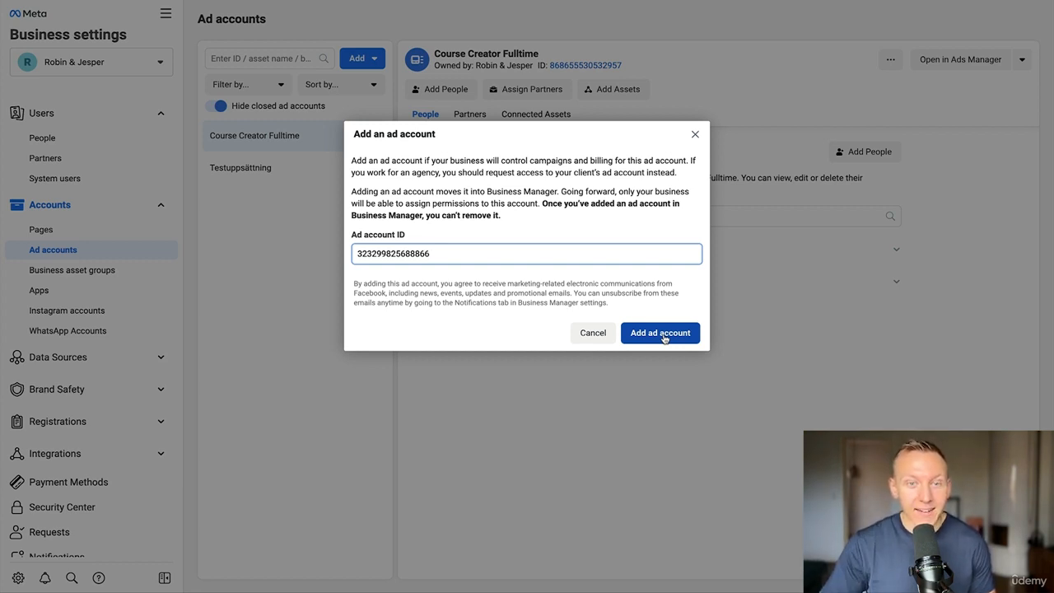
{"action": "left_click", "coordinate": [694, 136]}
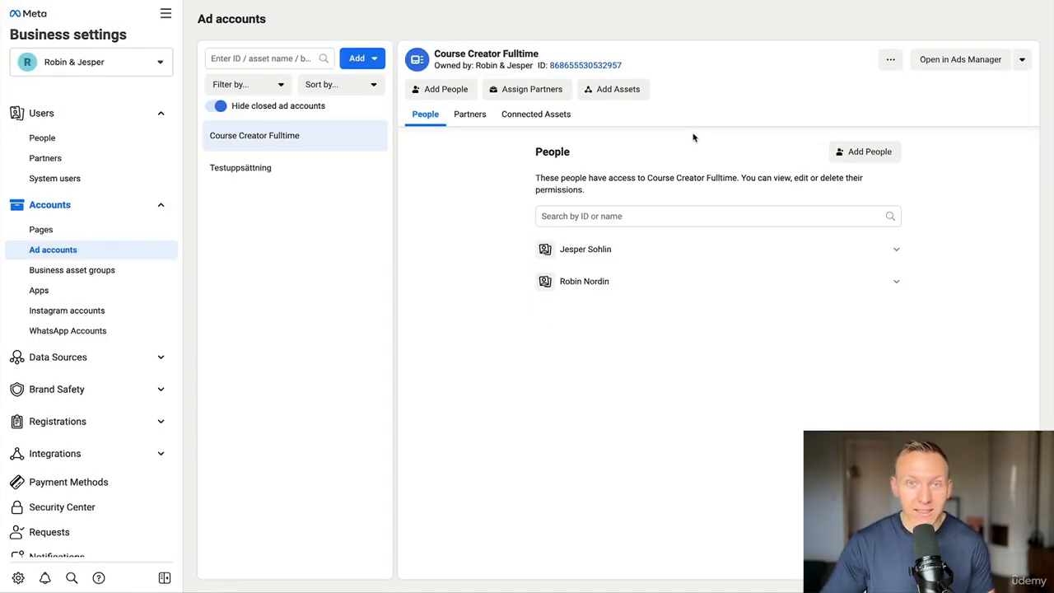
Create a new ad account named "Robin & Jesper's Business Ads" for My business, with time zone (GMT+01:00) Europe/Stockholm and currency USD.
{"action": "left_click", "coordinate": [374, 60]}
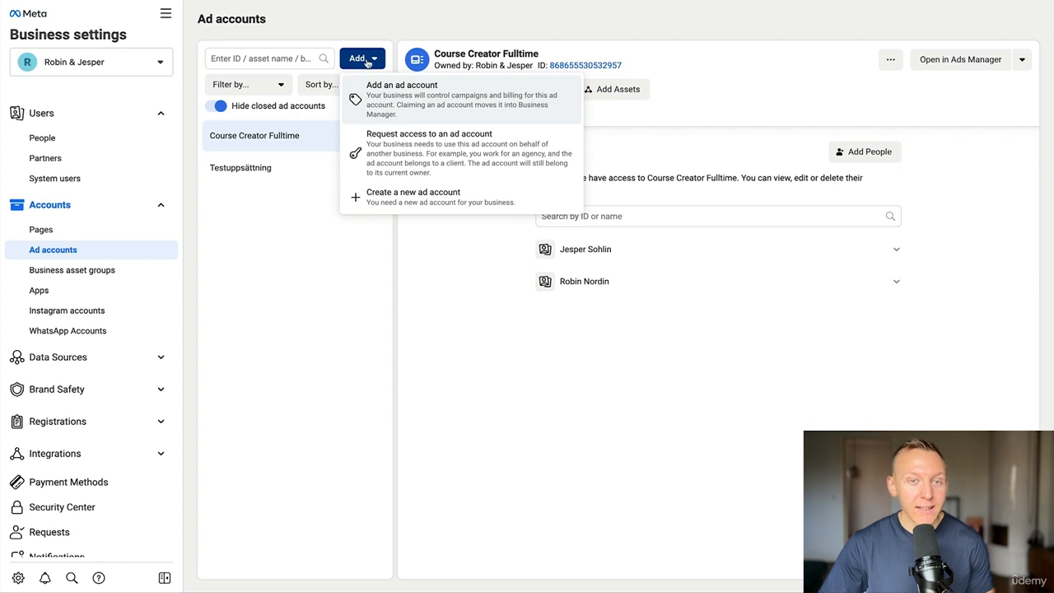
{"action": "left_click", "coordinate": [415, 204]}
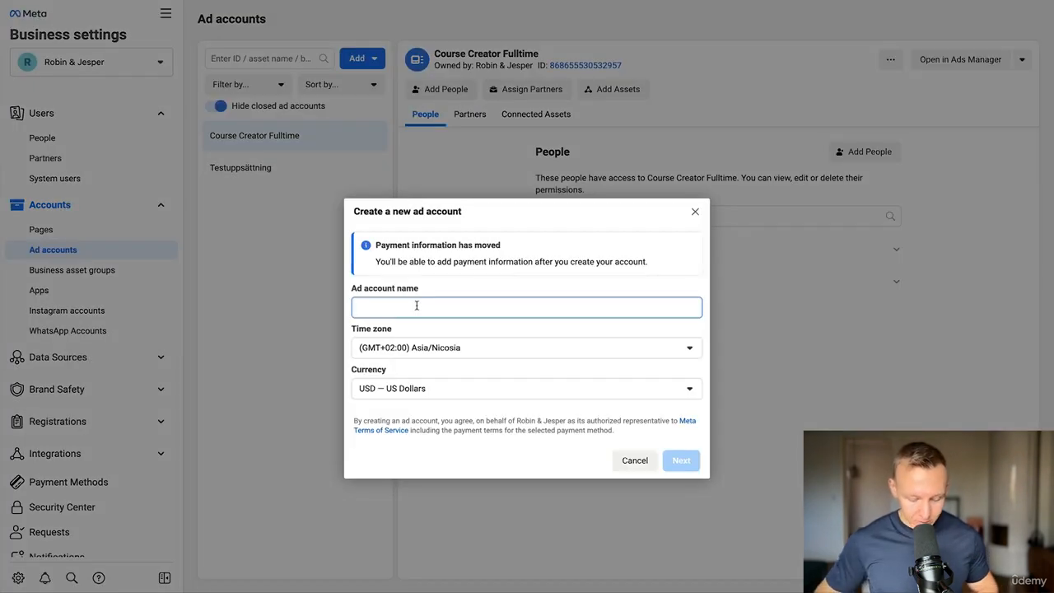
{"action": "type", "text": "Robin & Jesper"}
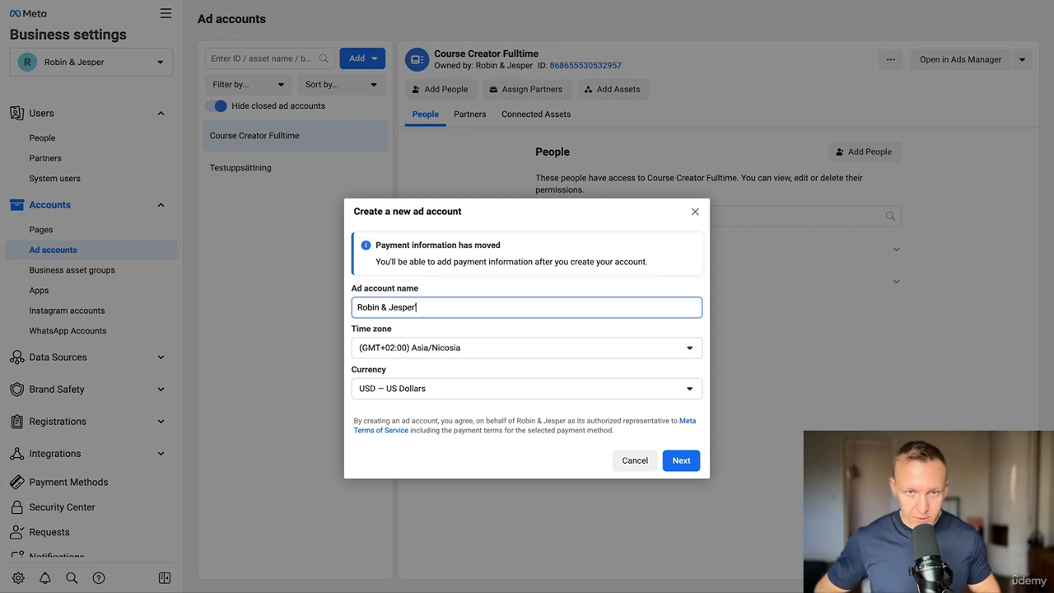
{"action": "type", "text": "'s Business Ads"}
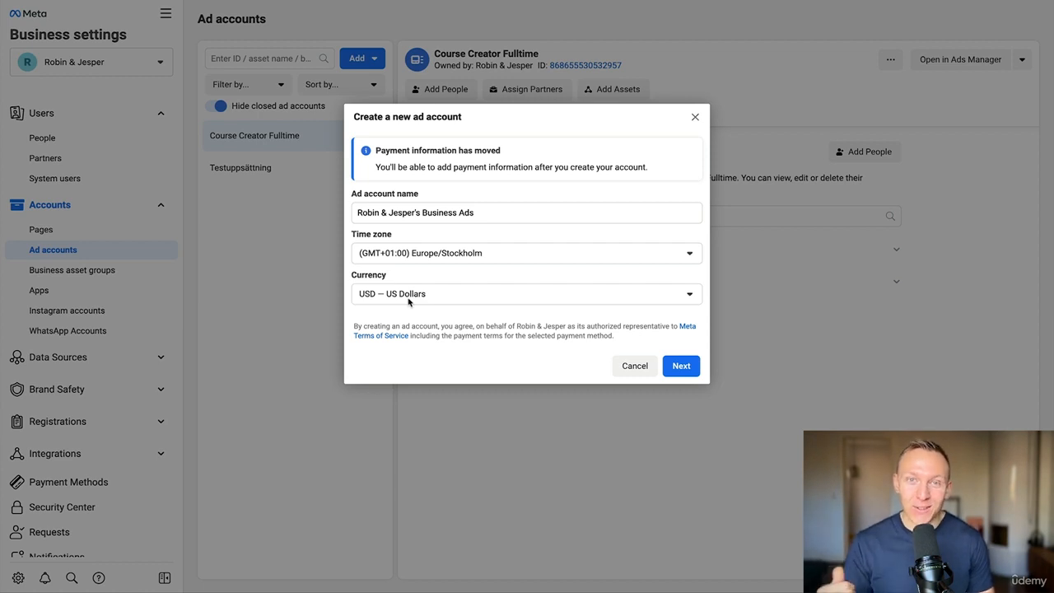
{"action": "left_click", "coordinate": [686, 366]}
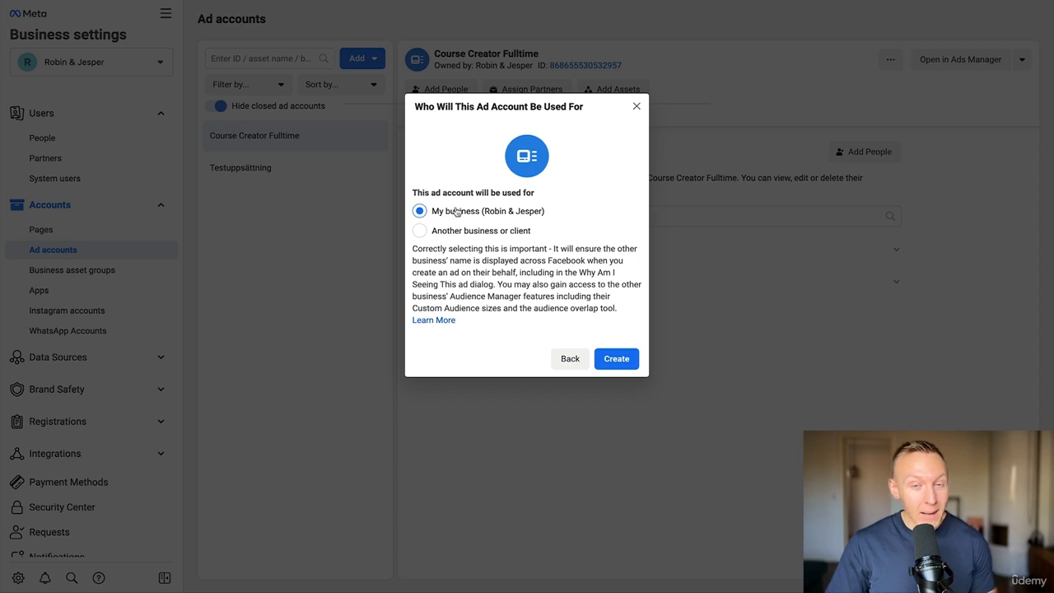
{"action": "left_click", "coordinate": [618, 360]}
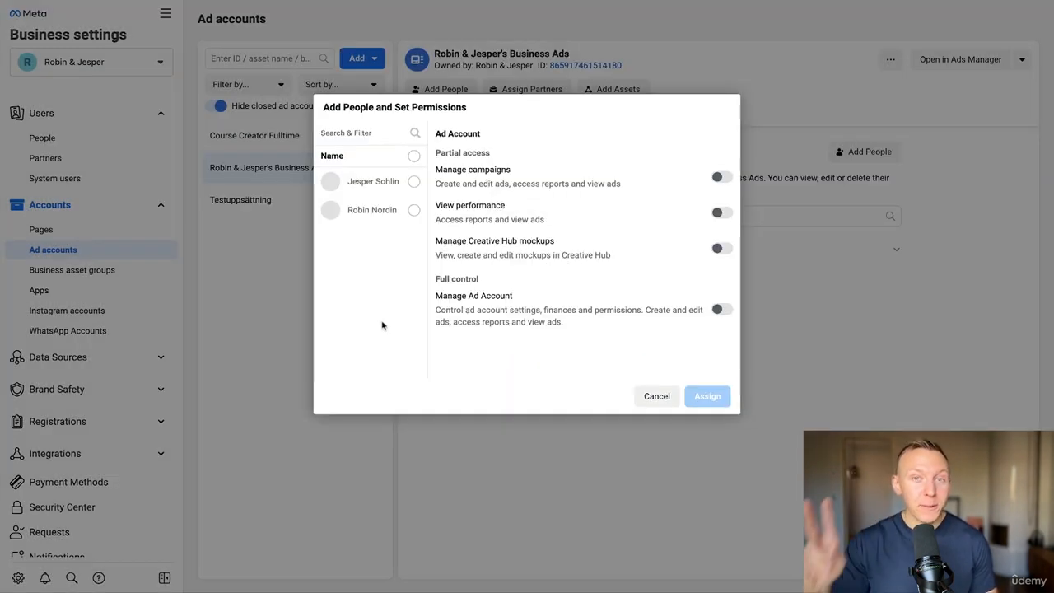
Assign both listed people full control (Manage Ad Account) of the new ad account, skipping the payment information.
{"action": "left_click", "coordinate": [413, 181]}
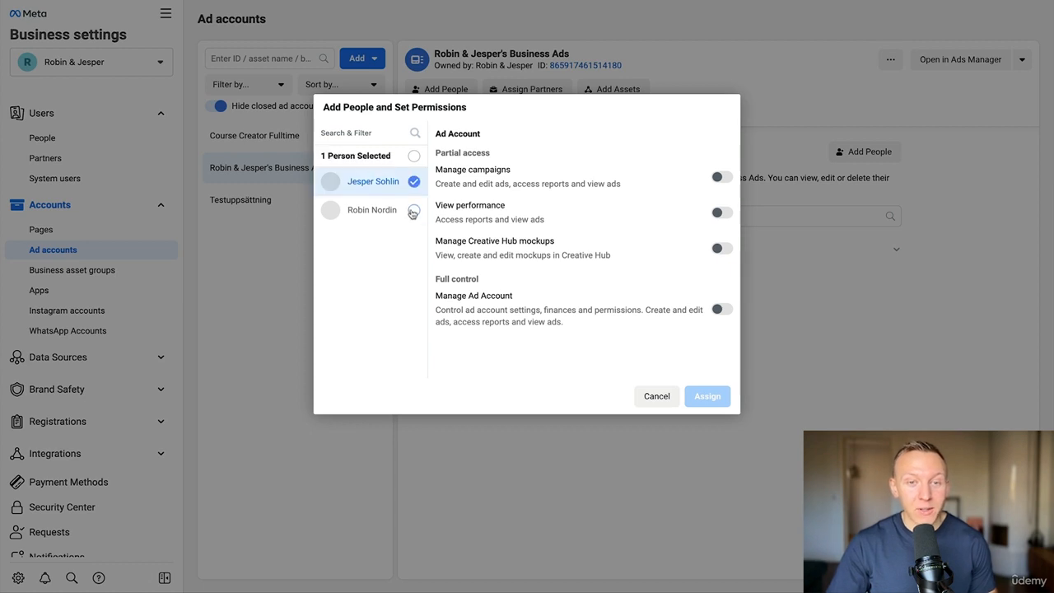
{"action": "left_click", "coordinate": [413, 210]}
{"action": "left_click", "coordinate": [722, 309]}
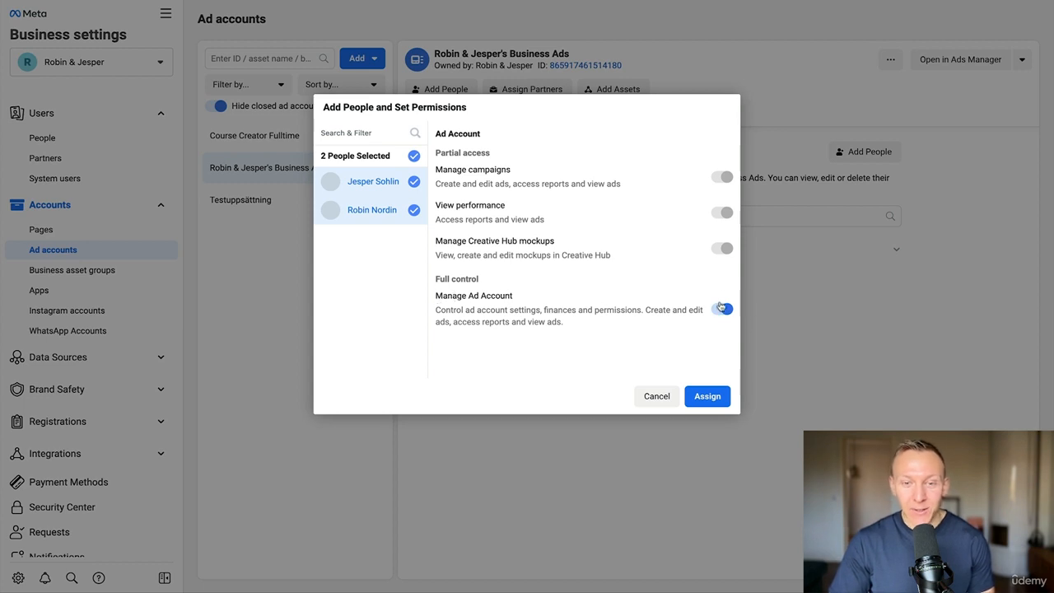
{"action": "left_click", "coordinate": [714, 397]}
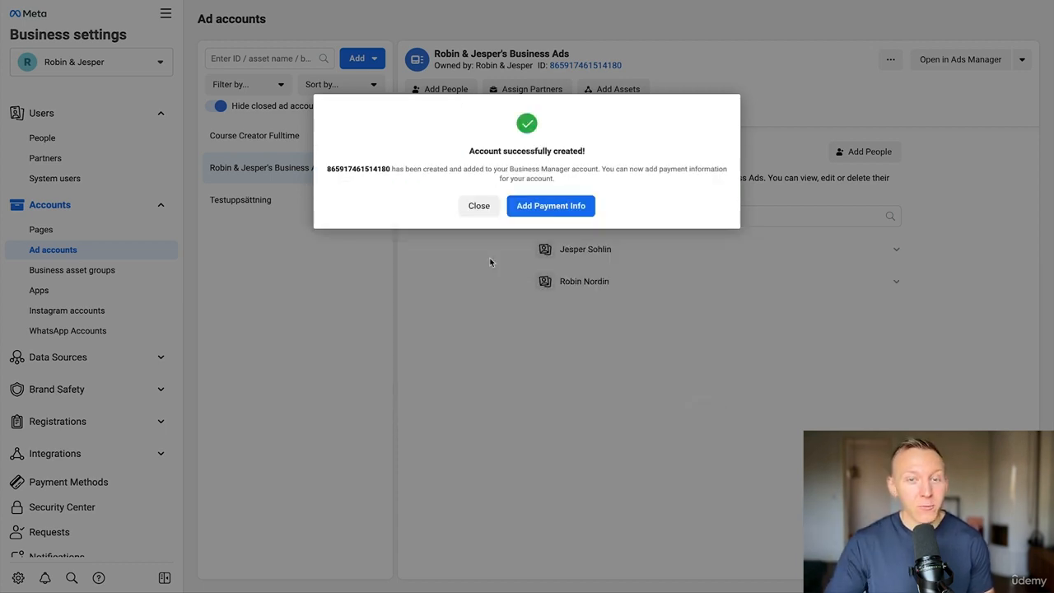
{"action": "left_click", "coordinate": [477, 210]}
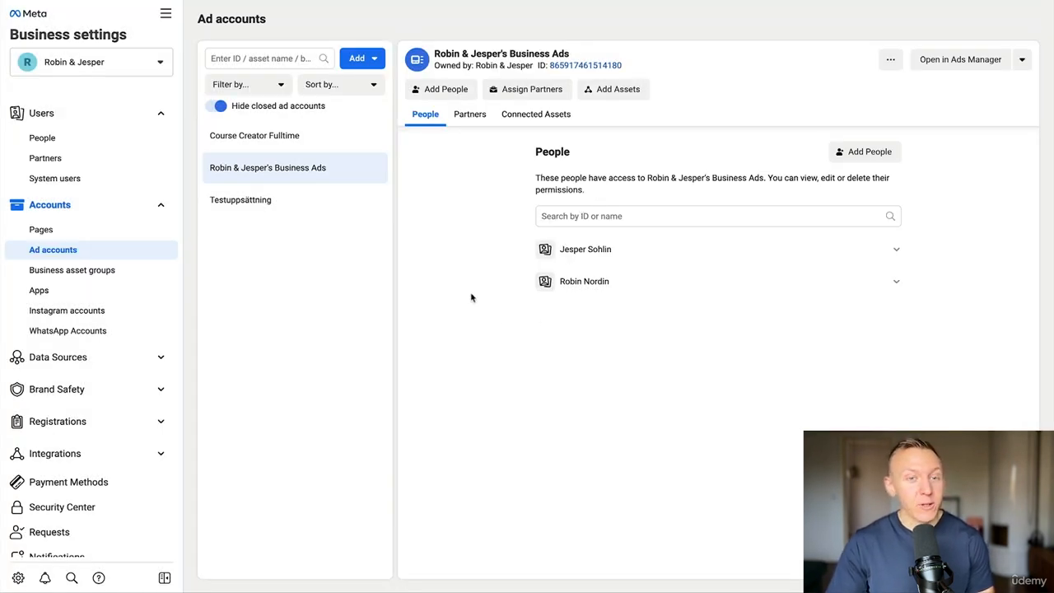
View the Business info details of the business account.
{"action": "scroll", "coordinate": [87, 338], "scroll_direction": "down", "scroll_amount": 2}
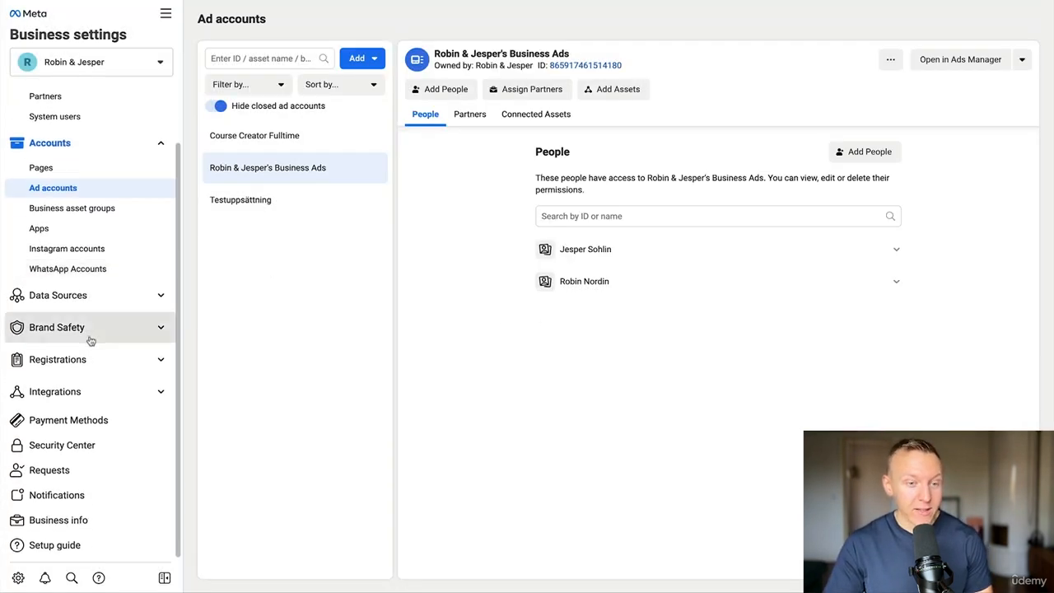
{"action": "left_click", "coordinate": [82, 523]}
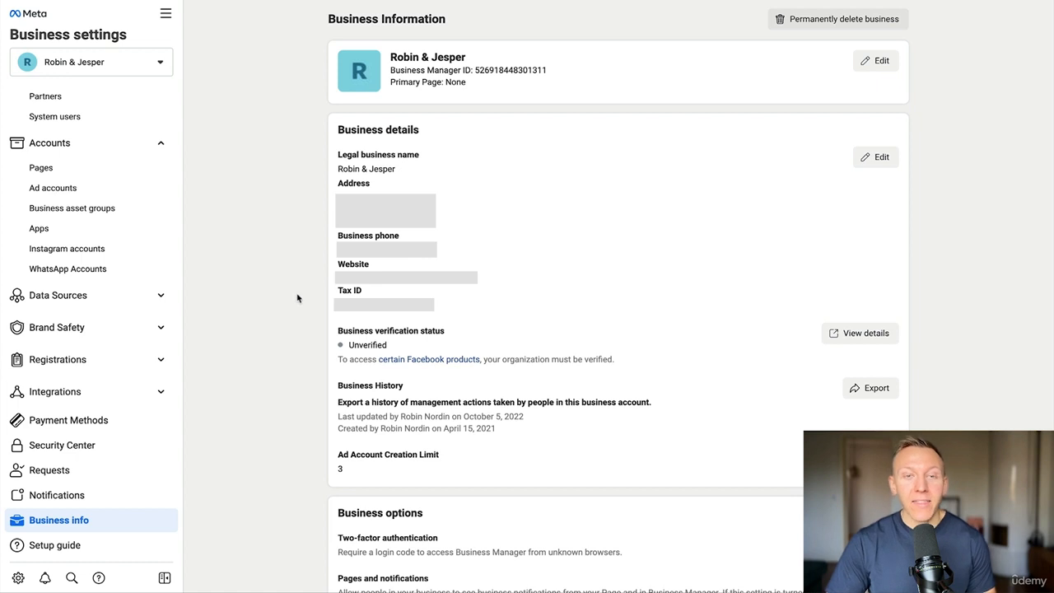
Require two-factor authentication for Everyone in the Business options of the business account.
{"action": "scroll", "coordinate": [284, 298], "scroll_direction": "down", "scroll_amount": 3}
{"action": "scroll", "coordinate": [288, 301], "scroll_direction": "down", "scroll_amount": 1}
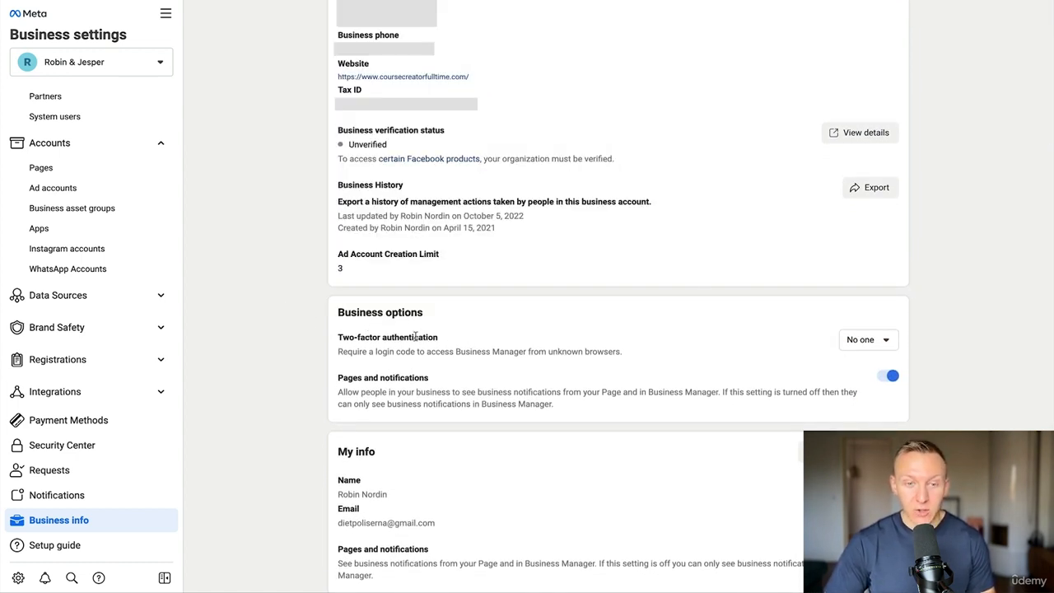
{"action": "left_click", "coordinate": [864, 340]}
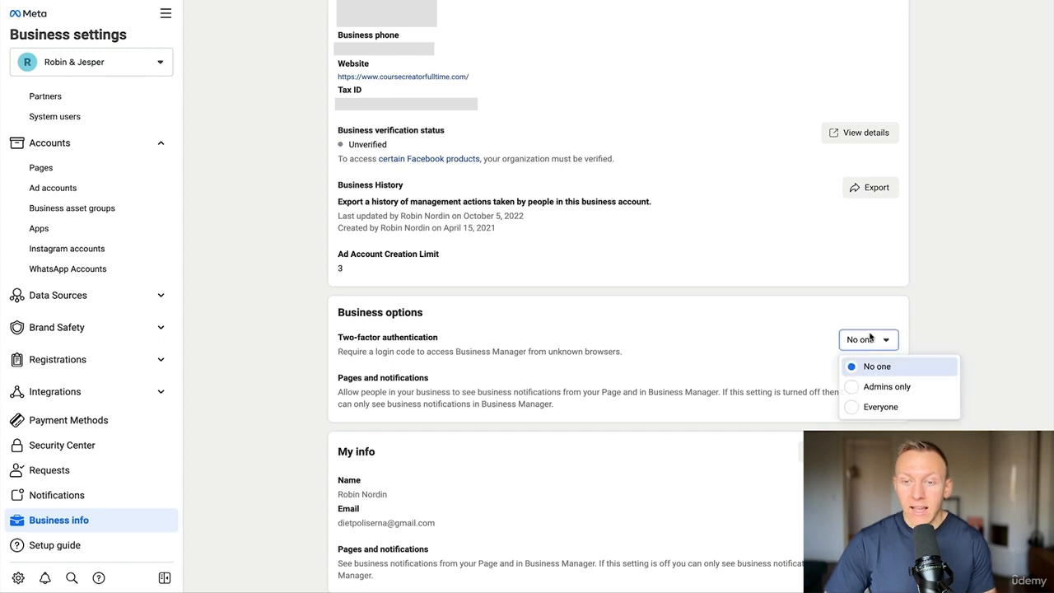
{"action": "left_click", "coordinate": [875, 407]}
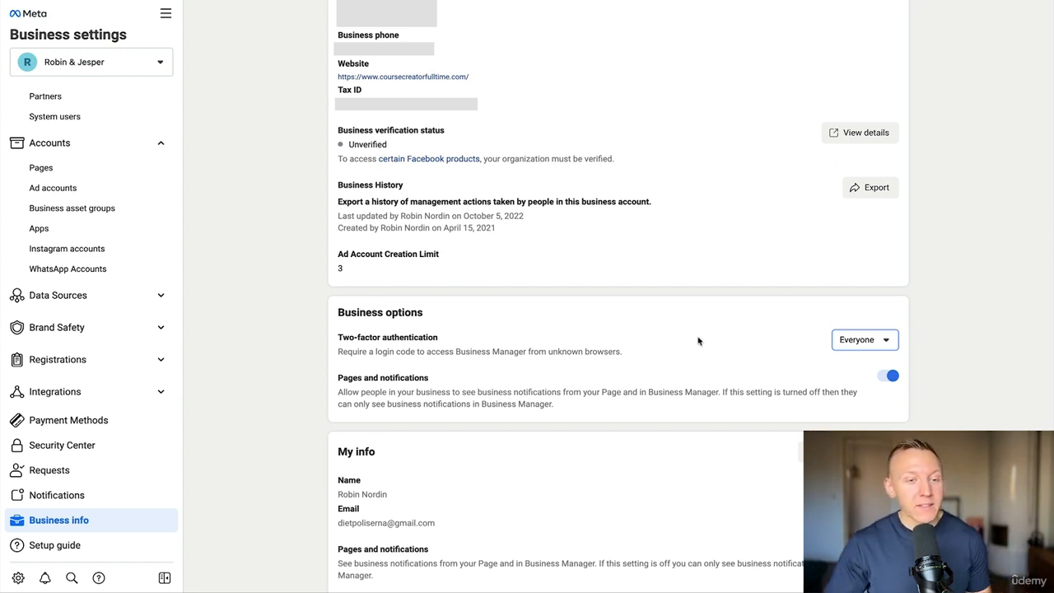
Assign the finance editor role to yourself and add a debit or credit card payment method, entering the cardholder name, card number, expiry date and CVV.
{"action": "left_click", "coordinate": [84, 423]}
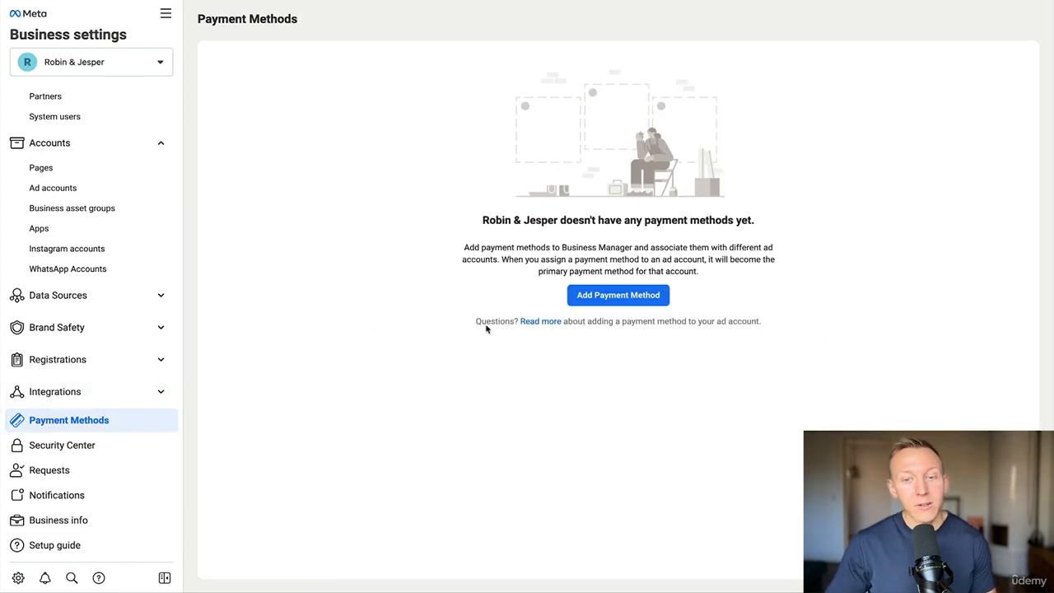
{"action": "left_click", "coordinate": [599, 302]}
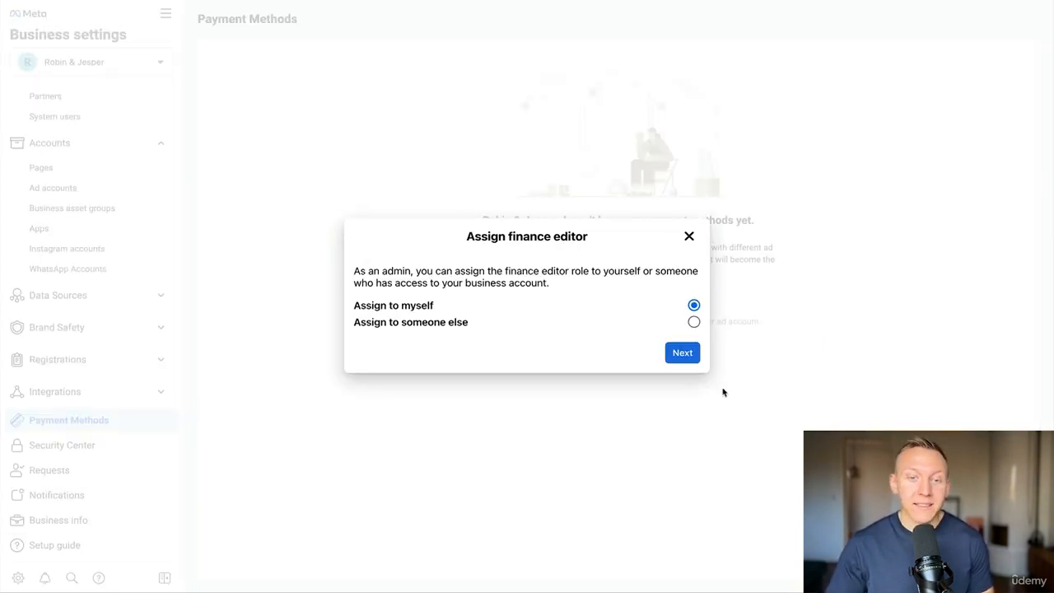
{"action": "left_click", "coordinate": [683, 353]}
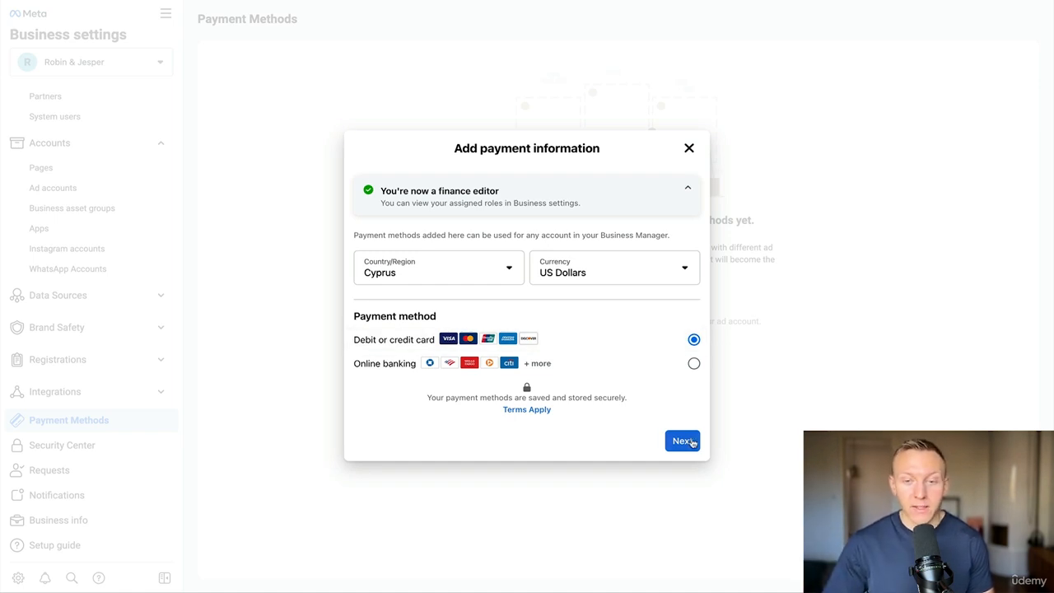
{"action": "left_click", "coordinate": [693, 442]}
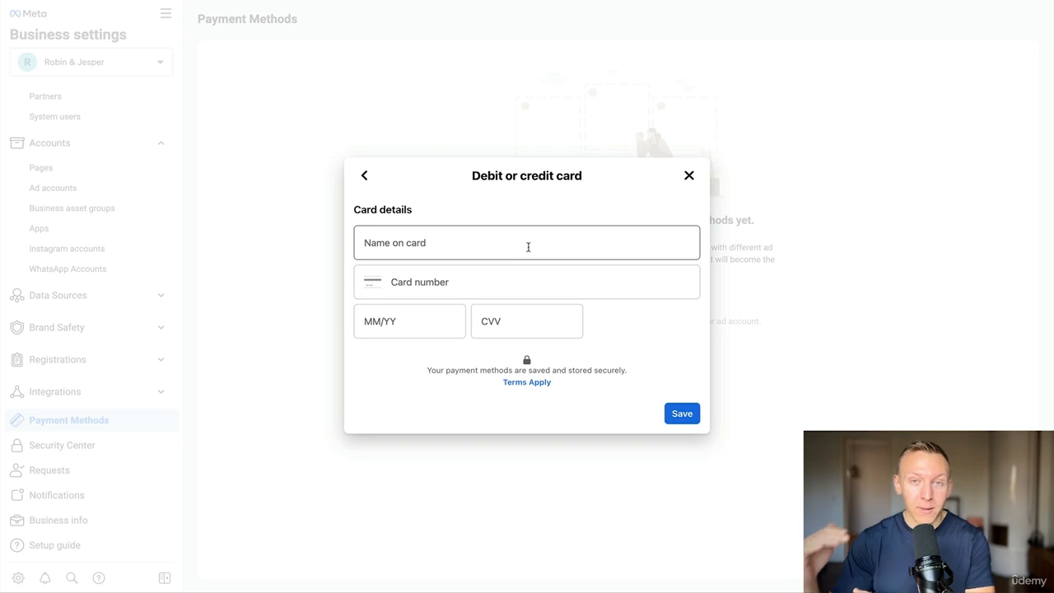
{"action": "left_click", "coordinate": [527, 247]}
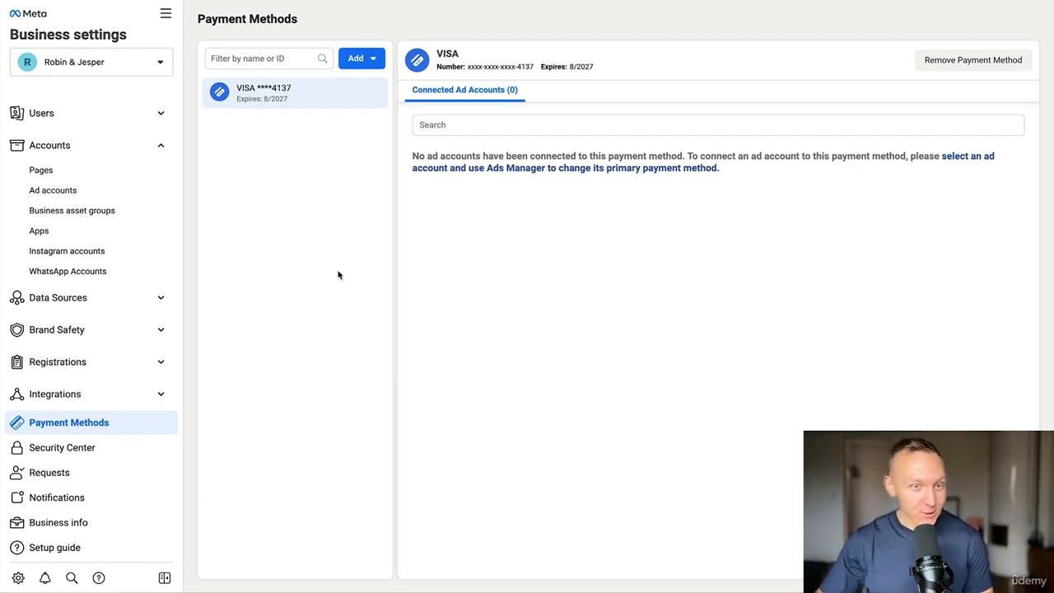
Open the ad account "Robin & Jesper's Business Ads" in Ads Manager from the business's ad accounts.
{"action": "left_click", "coordinate": [70, 195]}
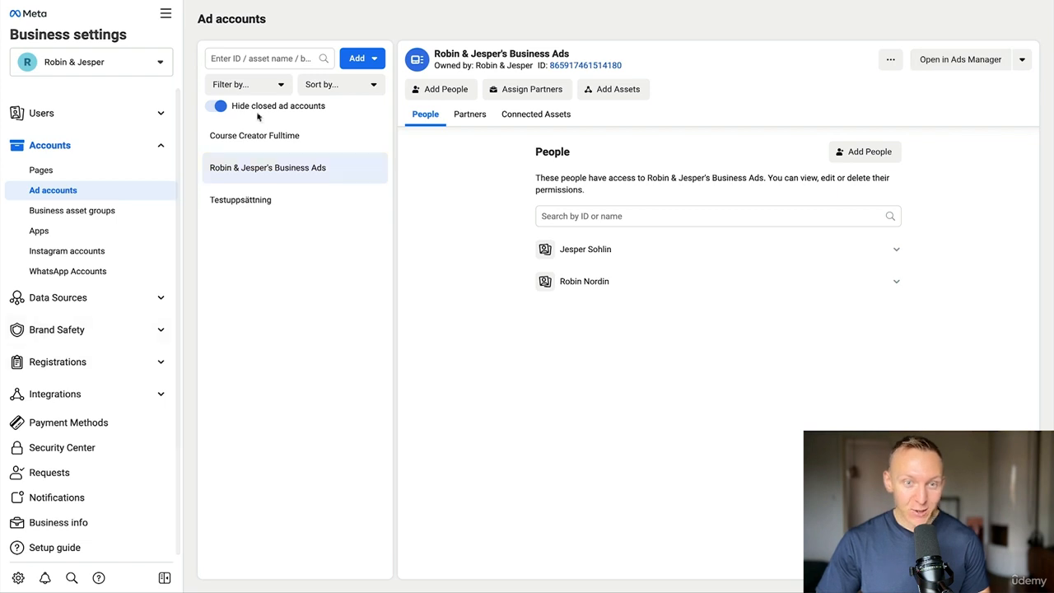
{"action": "left_click", "coordinate": [972, 65]}
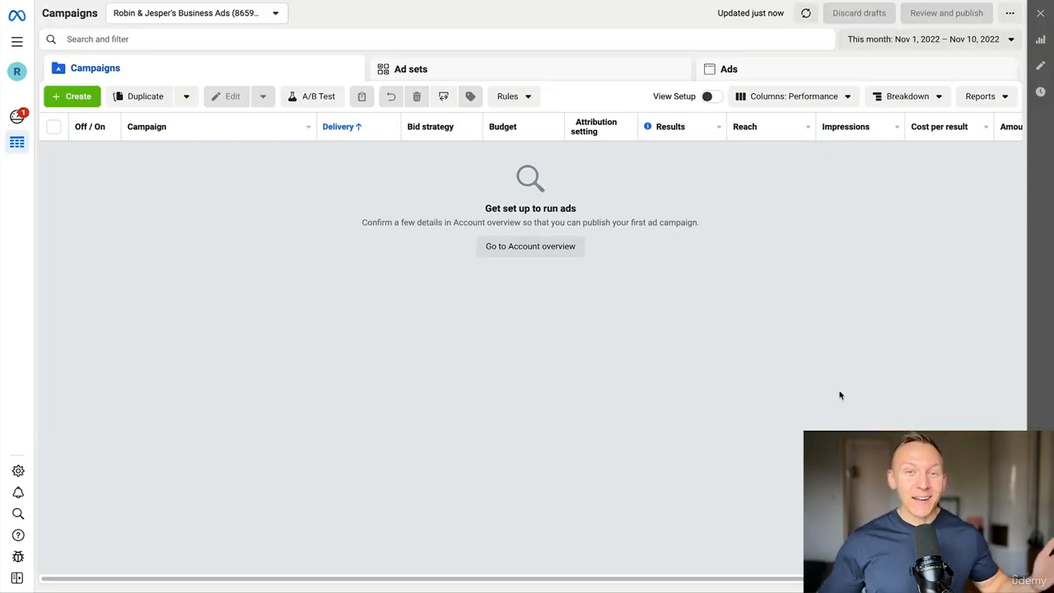